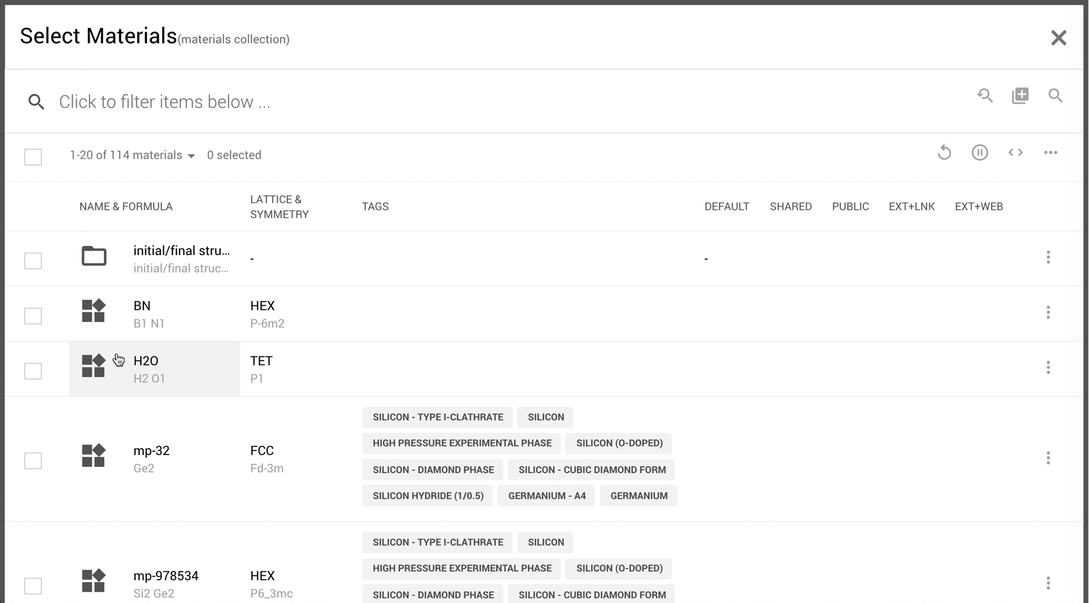
# Select the BN material from the materials collection and add it to the job.
pyautogui.click(82, 325)
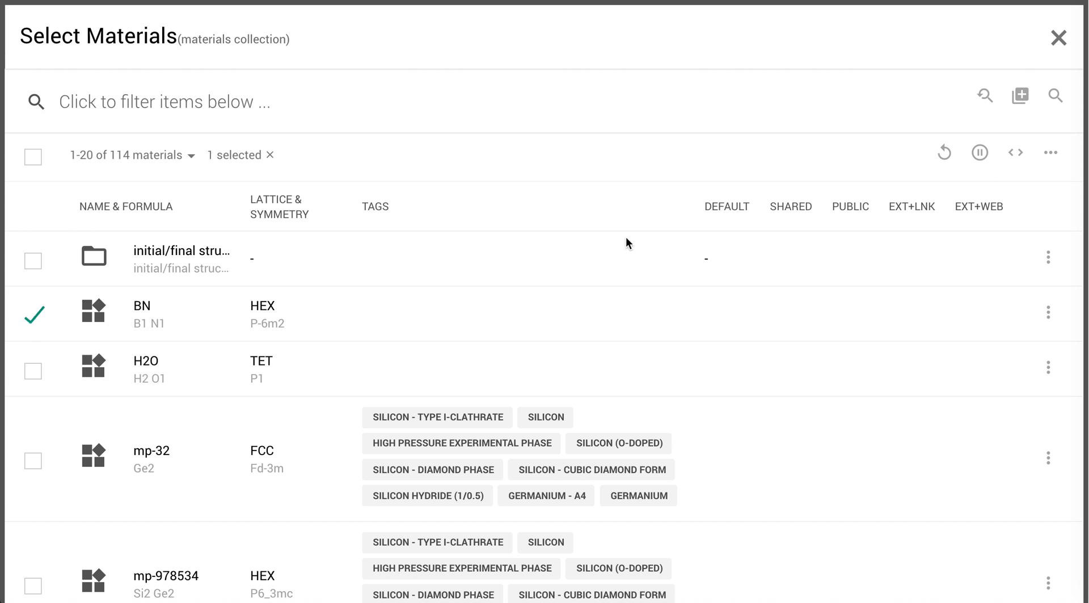
pyautogui.click(1020, 95)
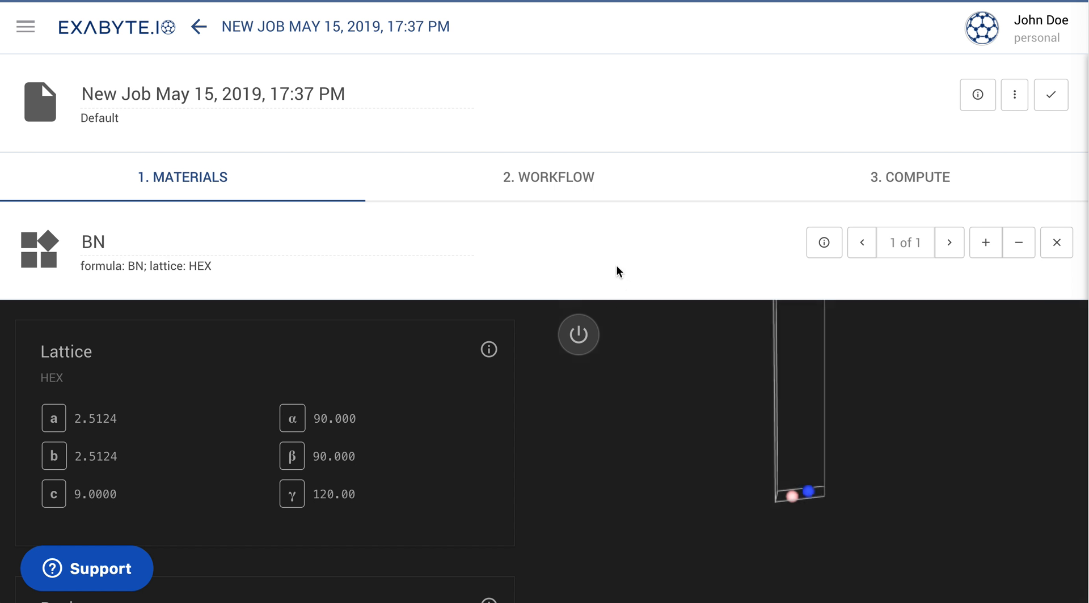
# Replace the job's workflow with the espresso 6.3 Plasmon-Pole GW Band Structure + Band Gap workflow.
pyautogui.click(583, 175)
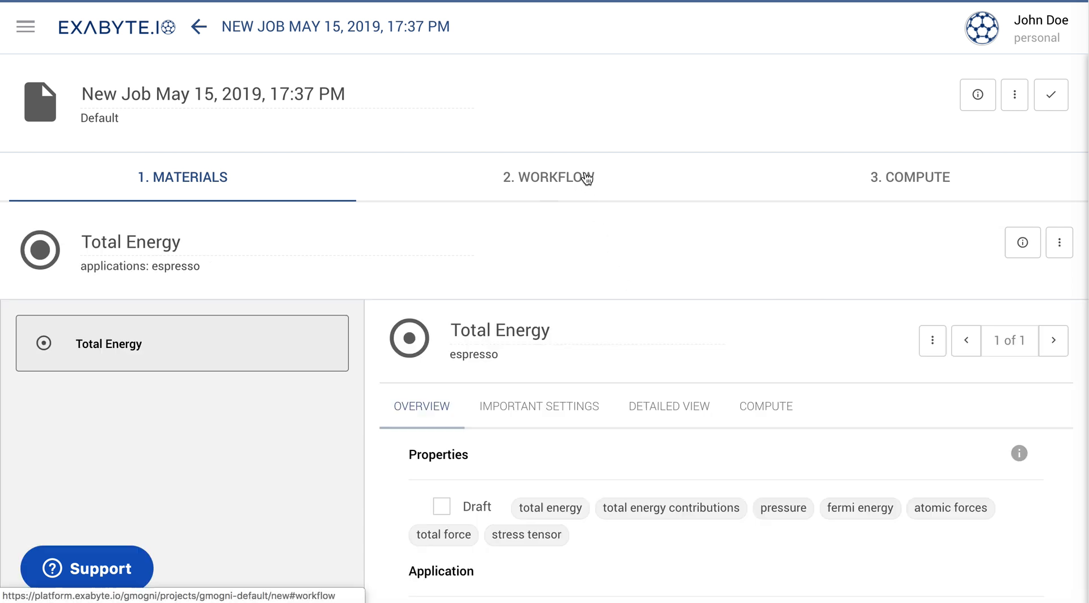
pyautogui.click(1023, 91)
pyautogui.click(1001, 203)
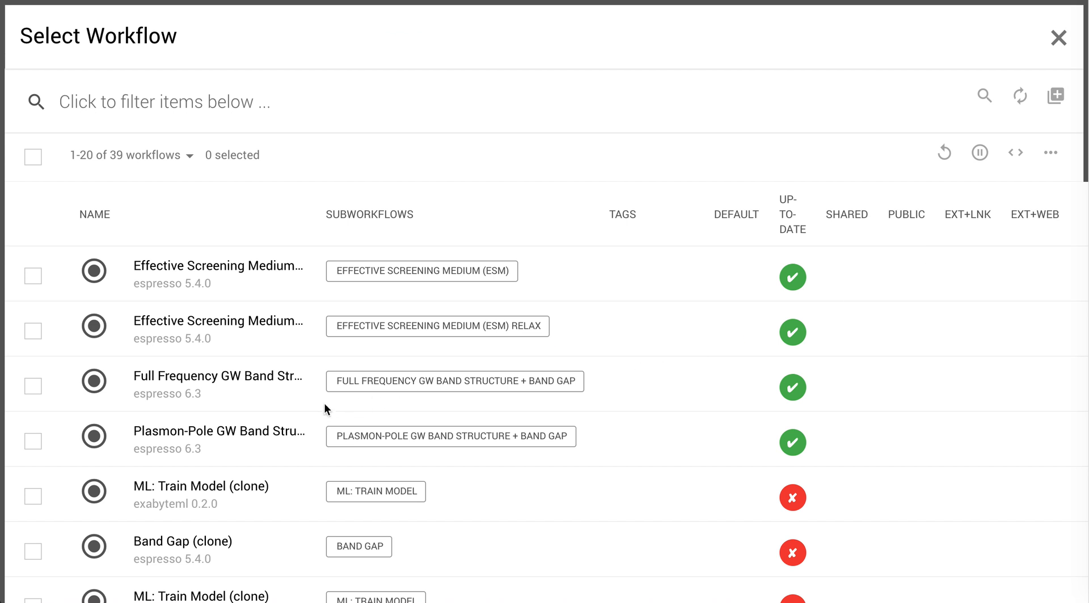
pyautogui.click(35, 443)
pyautogui.click(1054, 96)
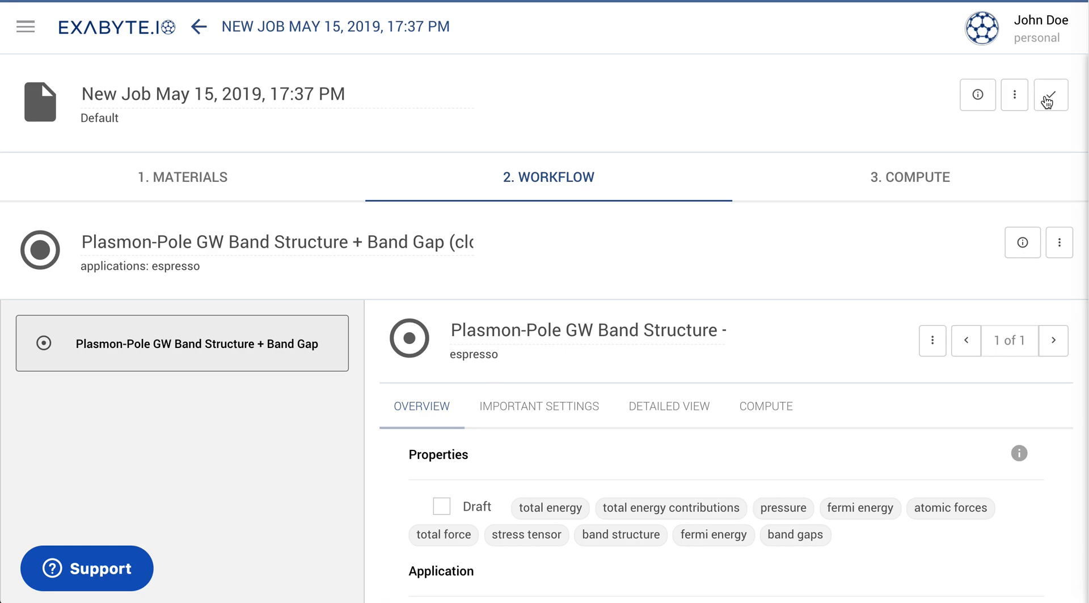
# Set the subworkflow's planewave cutoffs to 80 for the wavefunction and 320 for the density.
pyautogui.scroll(-1, 629, 349)
pyautogui.scroll(-3, 622, 350)
pyautogui.click(566, 328)
pyautogui.scroll(-5, 564, 331)
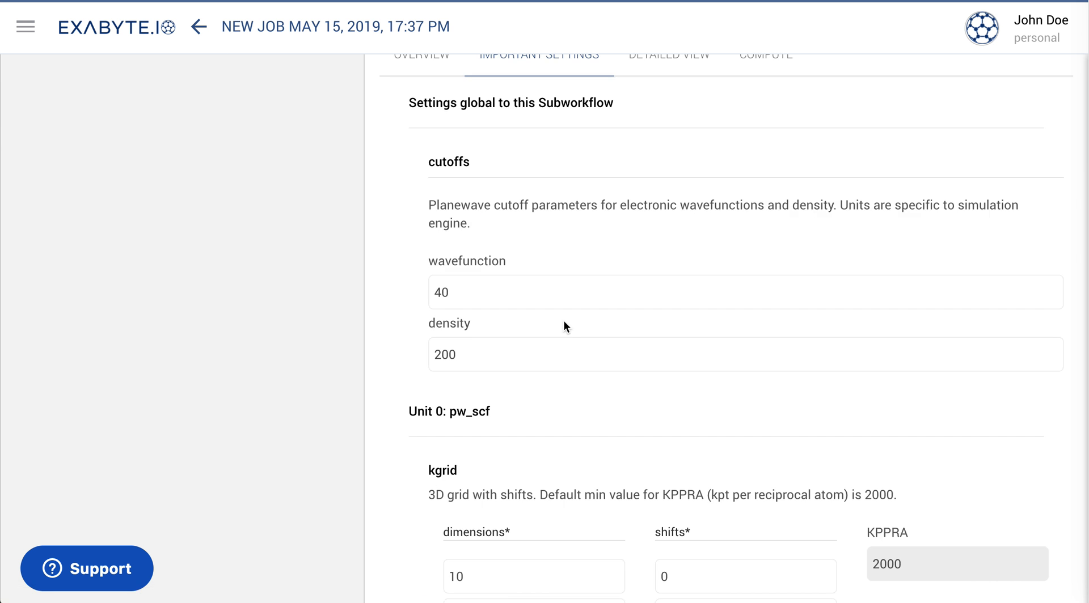
pyautogui.doubleClick(569, 293)
pyautogui.write('80')
pyautogui.press('Tab')
pyautogui.write('3')
# Set the kgrid dimensions of the pw_scf unit to 8, 8, 1.
pyautogui.scroll(-5, 619, 321)
pyautogui.doubleClick(552, 298)
pyautogui.write('8')
pyautogui.press('Tab')
pyautogui.write('8')
pyautogui.press('Tab')
pyautogui.write('1')
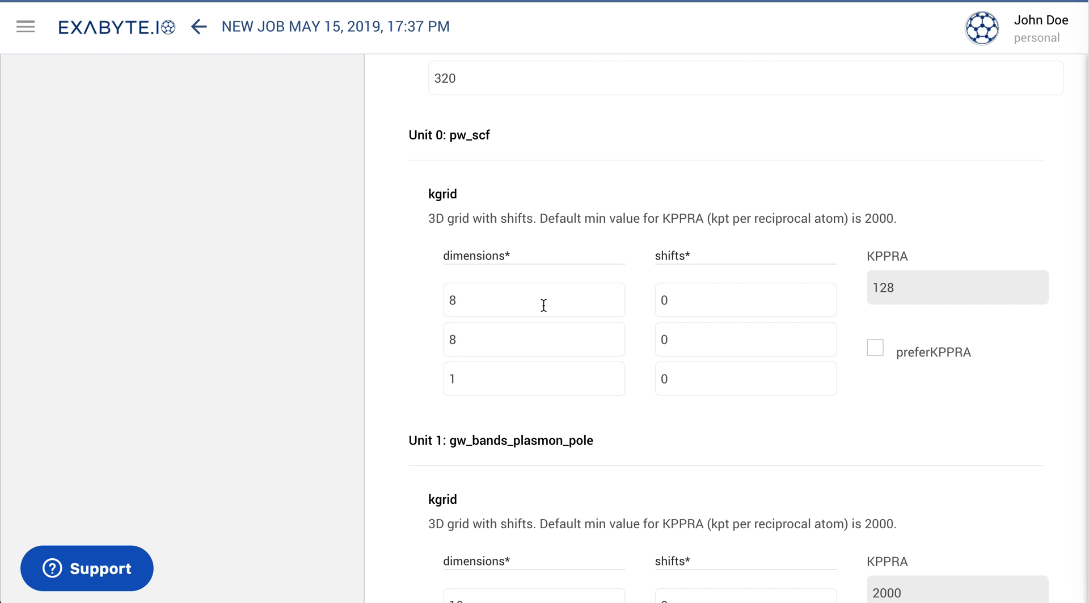
# Set the kgrid dimensions of the gw_bands_plasmon_pole unit to 8, 8, 1.
pyautogui.scroll(-4, 543, 306)
pyautogui.click(510, 402)
pyautogui.doubleClick(510, 402)
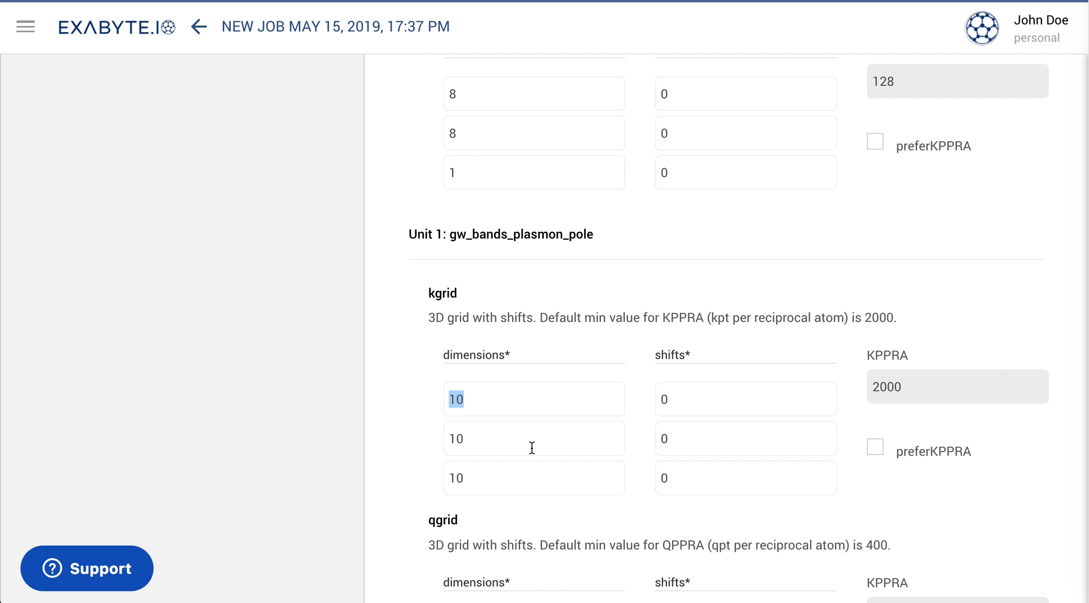
pyautogui.write('8')
pyautogui.press('Tab')
pyautogui.write('8')
pyautogui.press('Tab')
pyautogui.write('1')
# Set the qgrid dimensions of the gw_bands_plasmon_pole unit to 4, 4, 1.
pyautogui.scroll(-4, 581, 396)
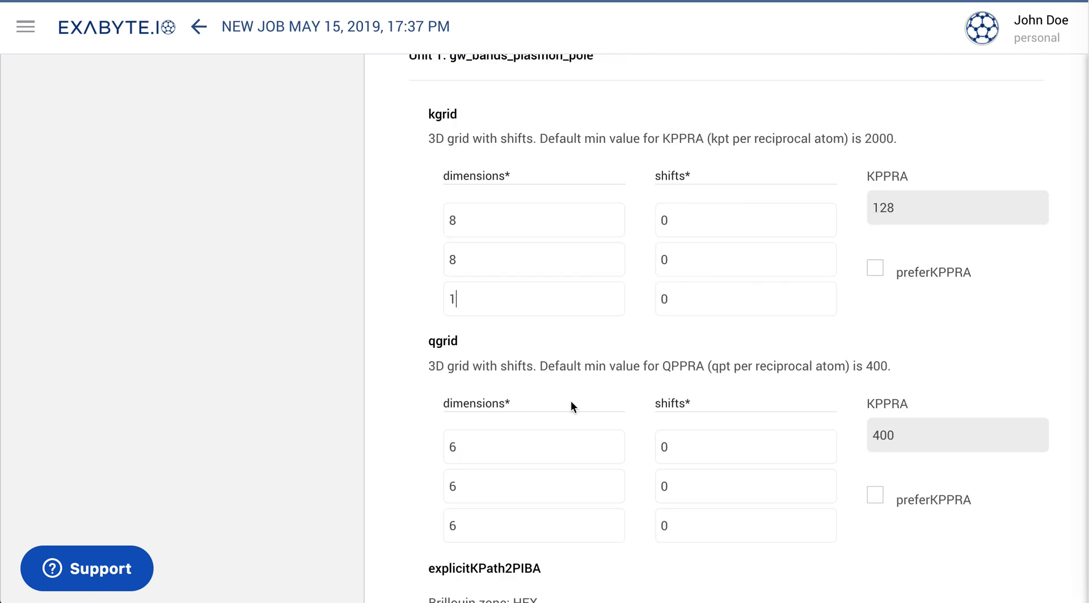
pyautogui.doubleClick(567, 403)
pyautogui.write('4')
pyautogui.press('Tab')
pyautogui.write('4')
pyautogui.write('1')
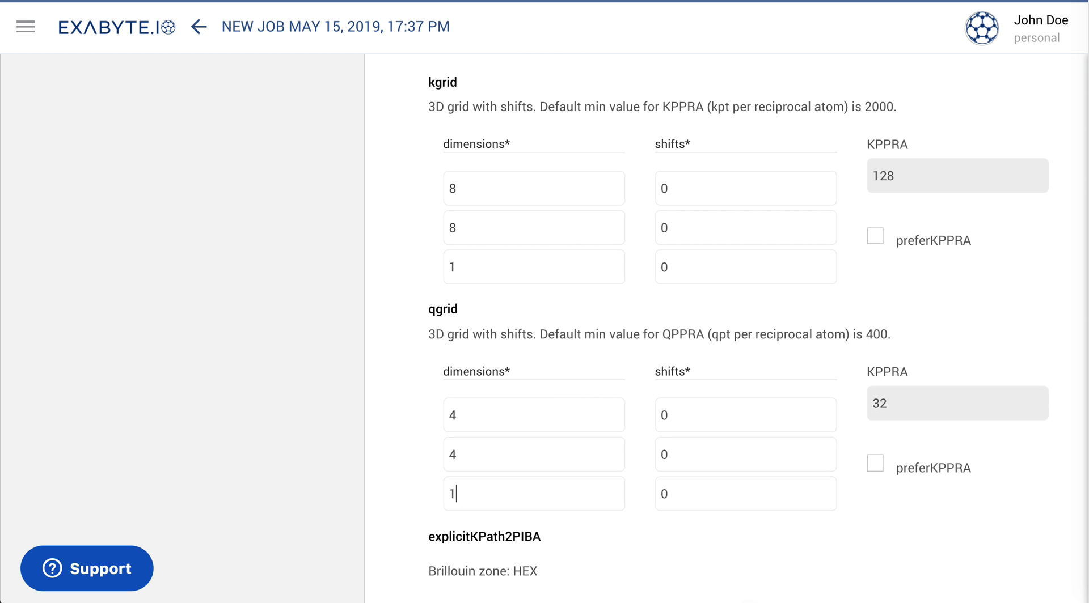
# Remove all points from the reciprocal-space path except the initial Γ and M.
pyautogui.scroll(-8, 569, 311)
pyautogui.scroll(-10, 575, 313)
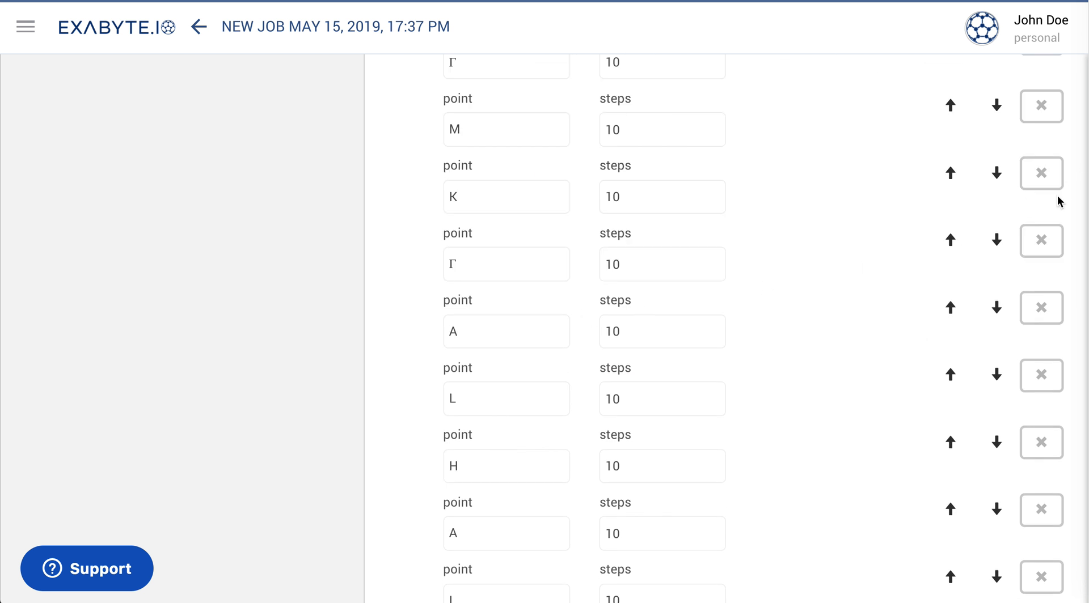
pyautogui.click(1039, 175)
pyautogui.click(1040, 176)
pyautogui.click(1040, 175)
pyautogui.click(1039, 176)
pyautogui.click(1039, 176)
pyautogui.click(1040, 176)
pyautogui.click(1040, 176)
pyautogui.click(1039, 176)
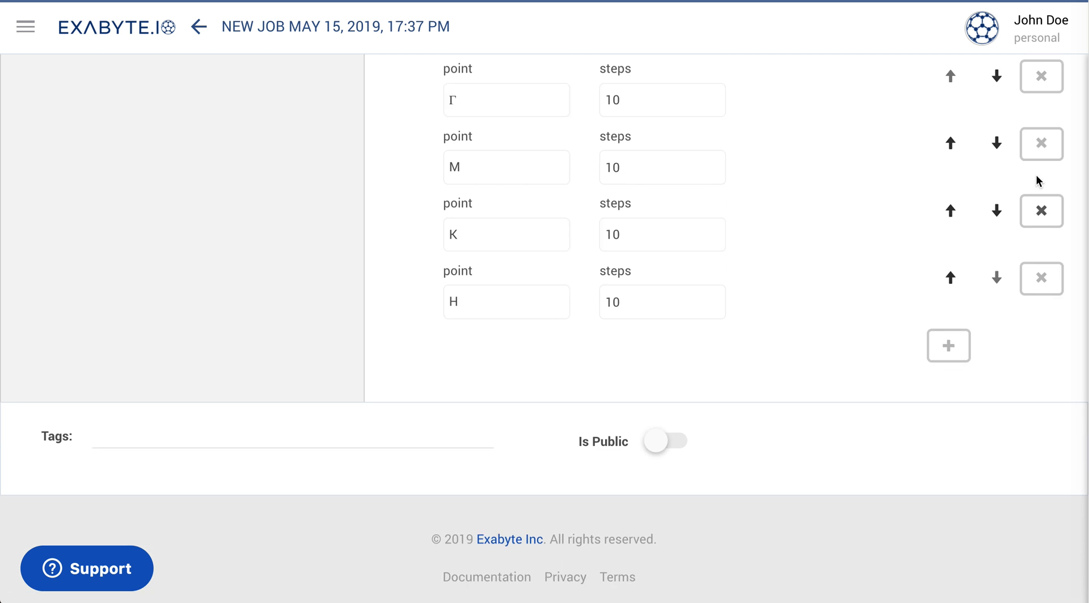
pyautogui.click(1040, 211)
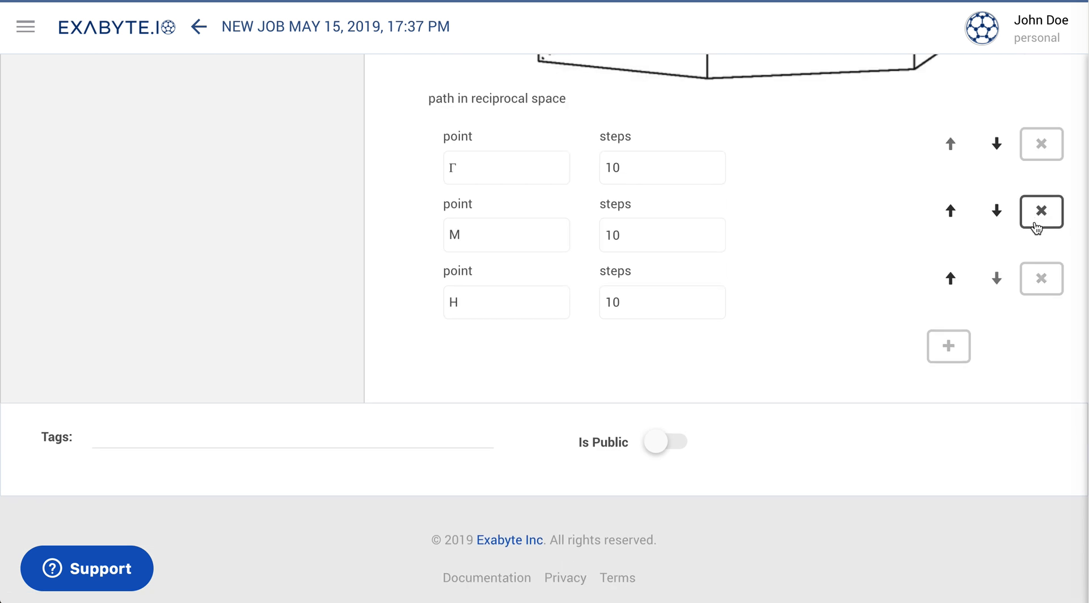
pyautogui.click(1032, 284)
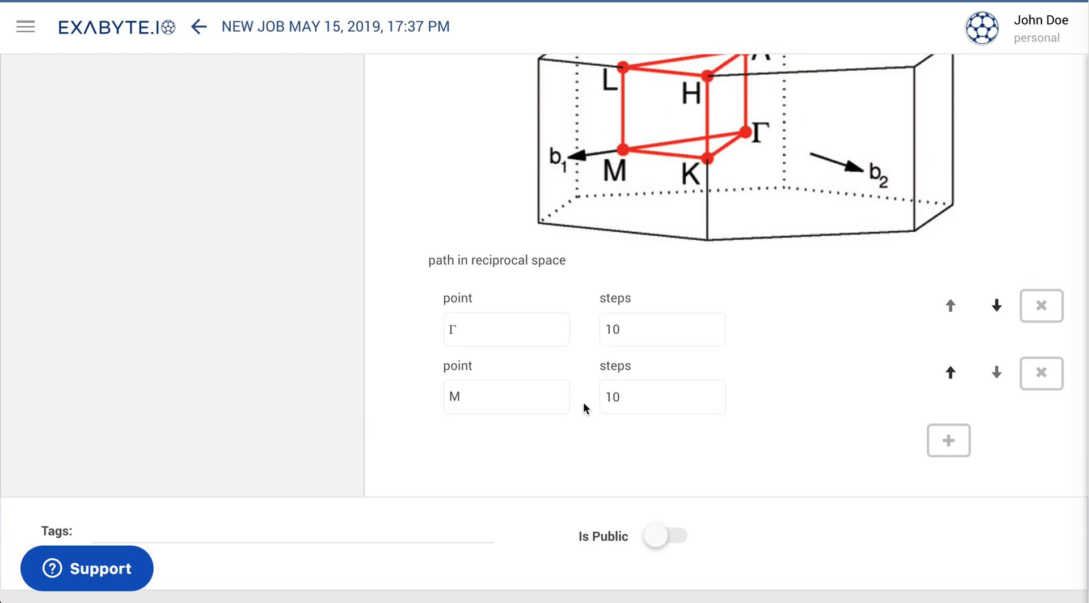
# Expand the pseudopotentials in the workflow overview and assign b_pbe_dojo-oncv_0.4.upf to boron.
pyautogui.scroll(15, 574, 400)
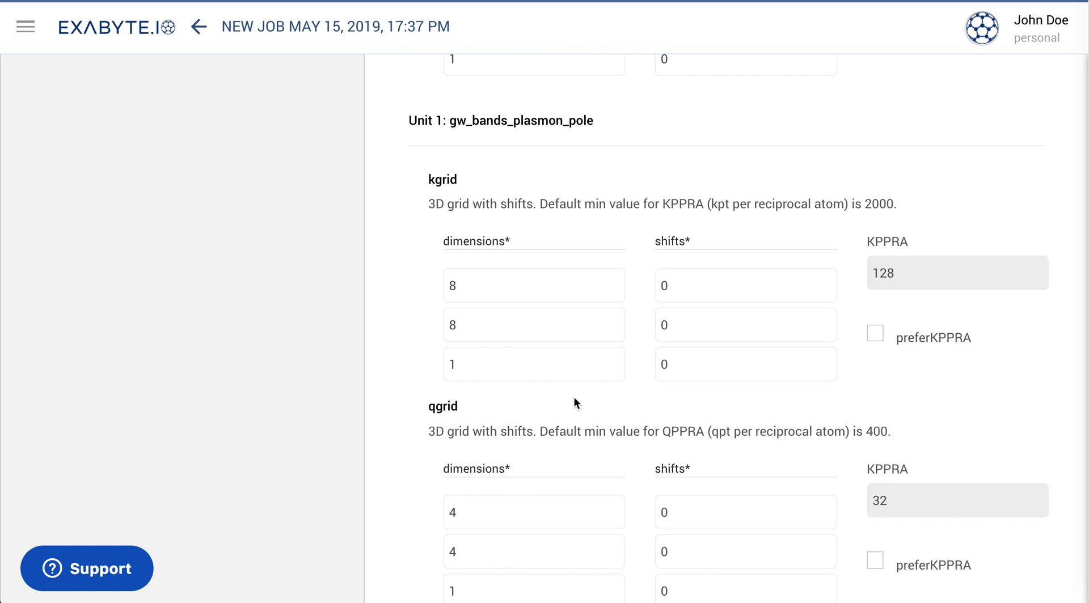
pyautogui.scroll(10, 574, 400)
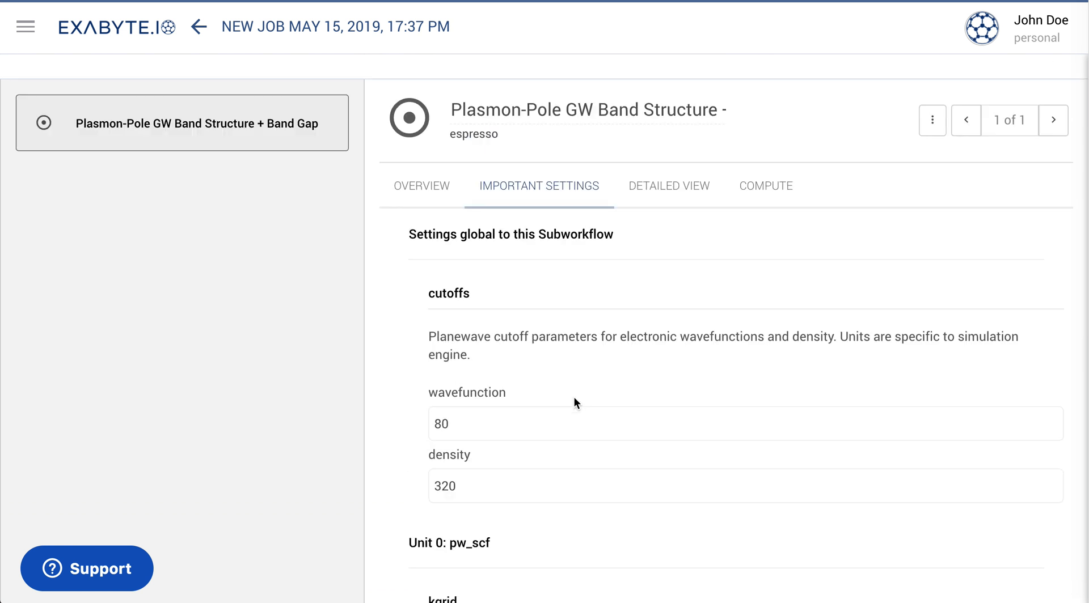
pyautogui.click(404, 406)
pyautogui.scroll(-10, 428, 399)
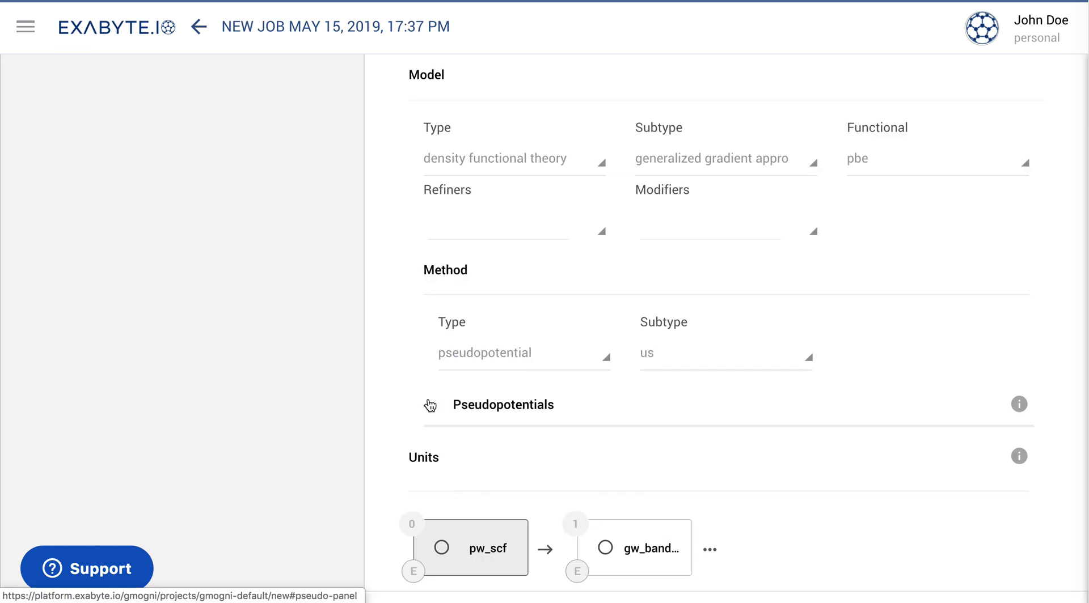
pyautogui.click(508, 222)
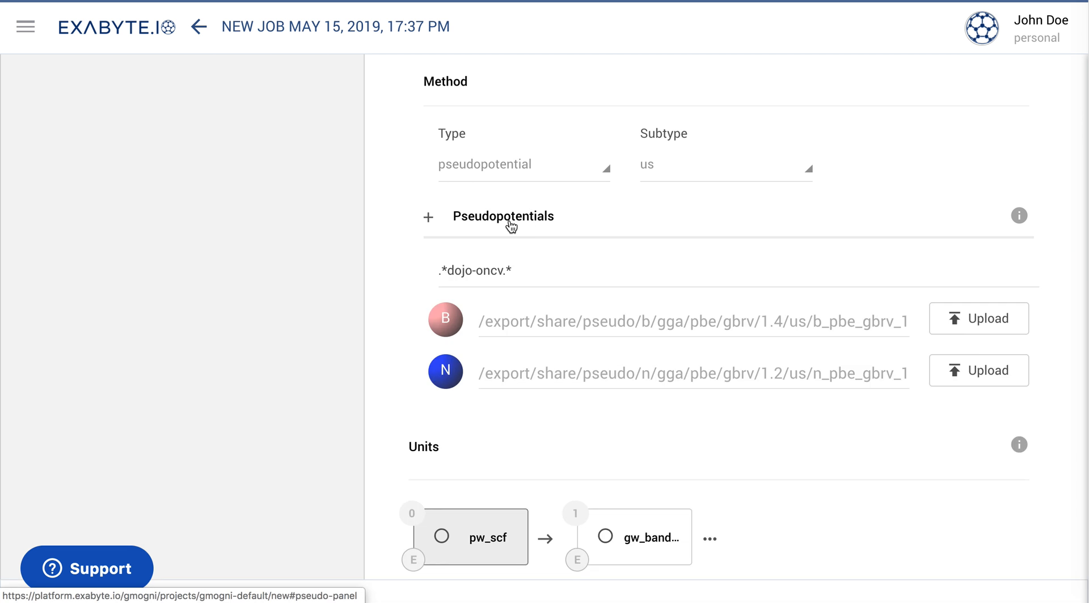
pyautogui.click(539, 319)
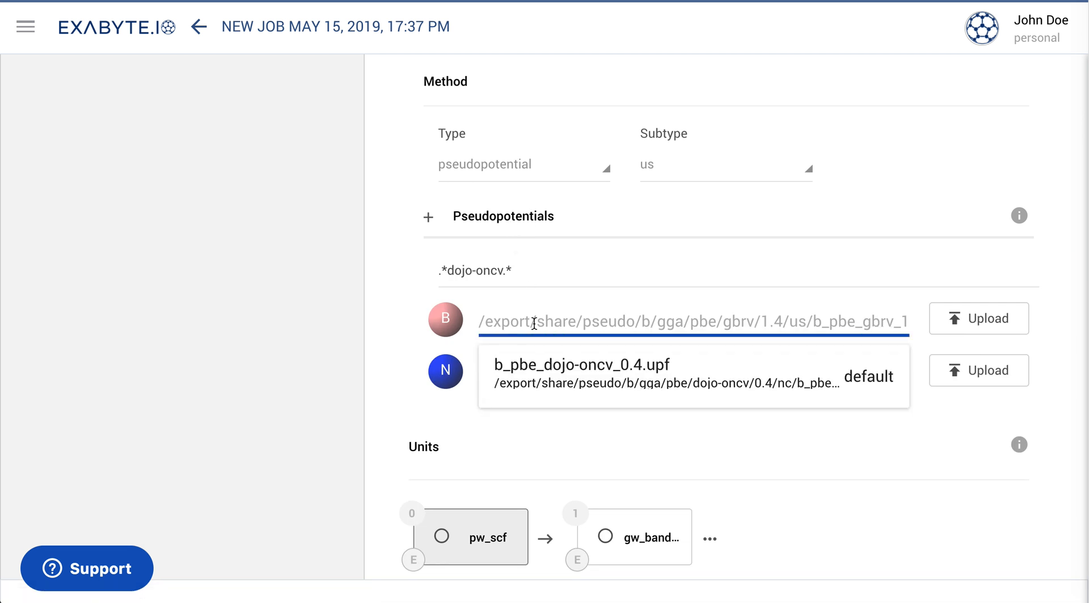
pyautogui.click(534, 374)
# Shorten the pseudopotential filter to /export/share/ and assign n_pbe_dojo-oncv_0.4.upf to nitrogen.
pyautogui.moveTo(525, 271); pyautogui.dragTo(964, 265)
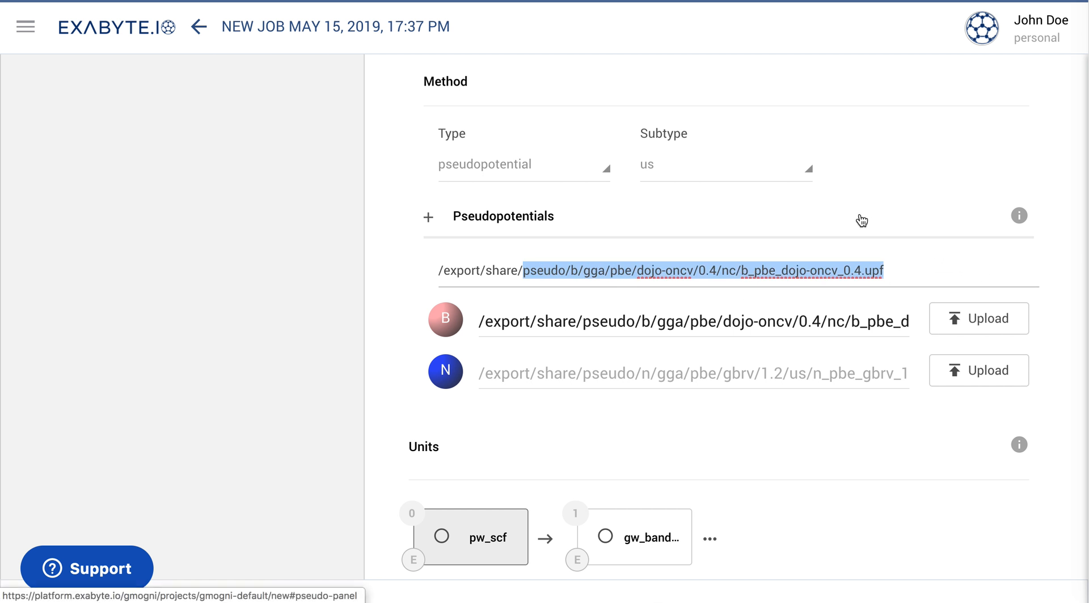
pyautogui.press('BackSpace')
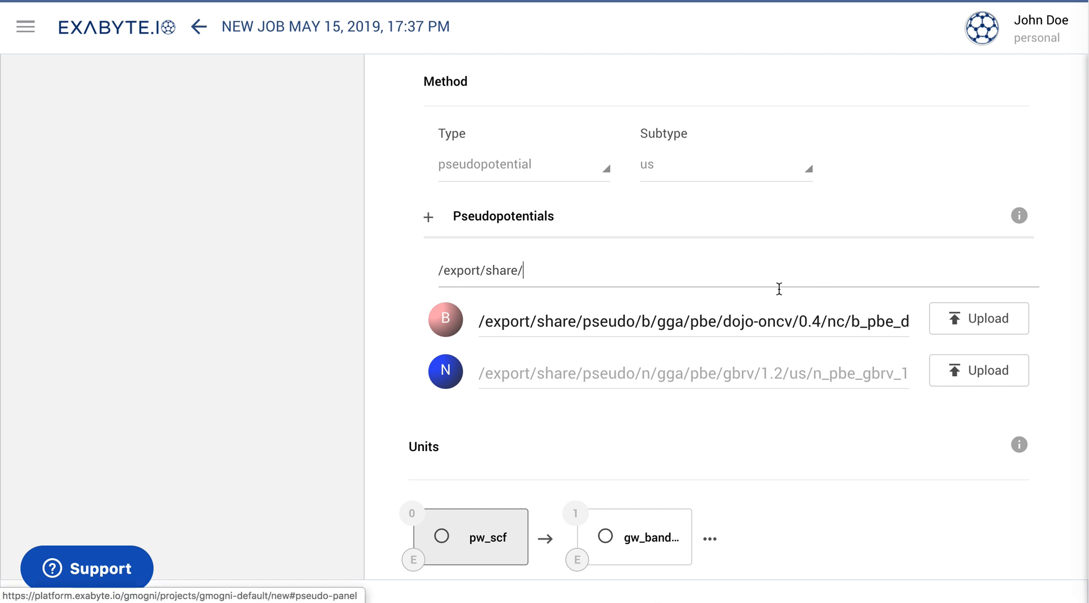
pyautogui.click(683, 372)
pyautogui.click(620, 469)
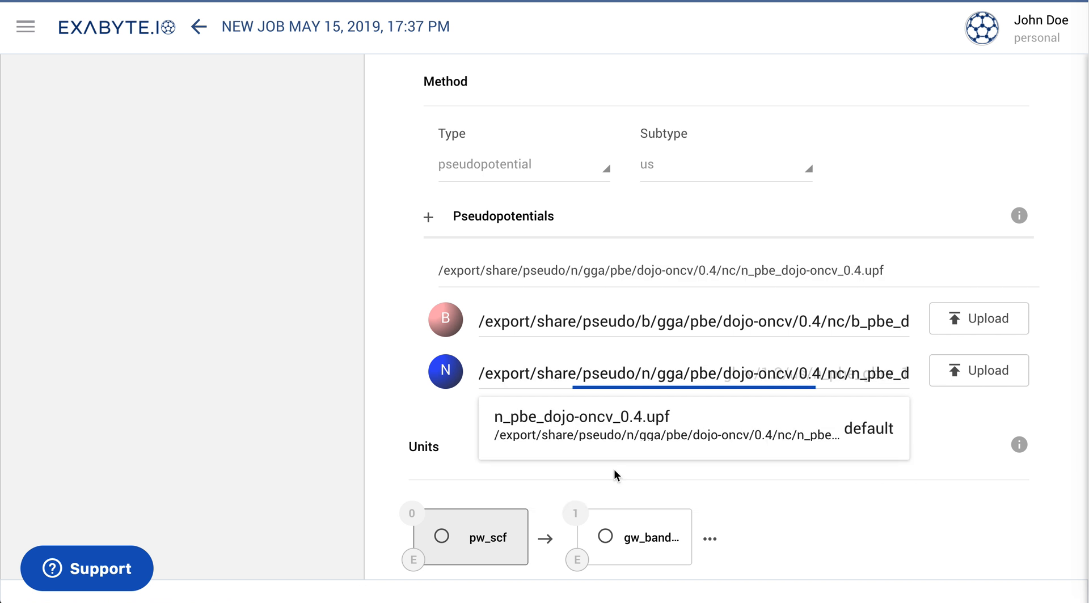
# Examine the previewed input file of the gw_bands_plasmon_pole unit, including its grids, model_coul setting and K_points list.
pyautogui.click(628, 528)
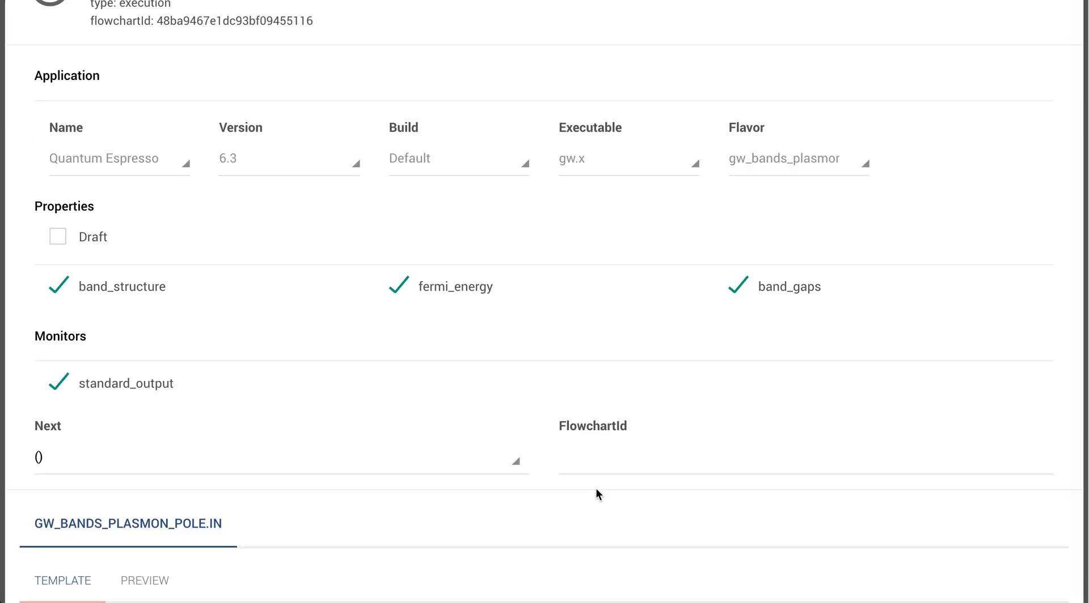
pyautogui.scroll(-10, 595, 489)
pyautogui.scroll(4, 357, 341)
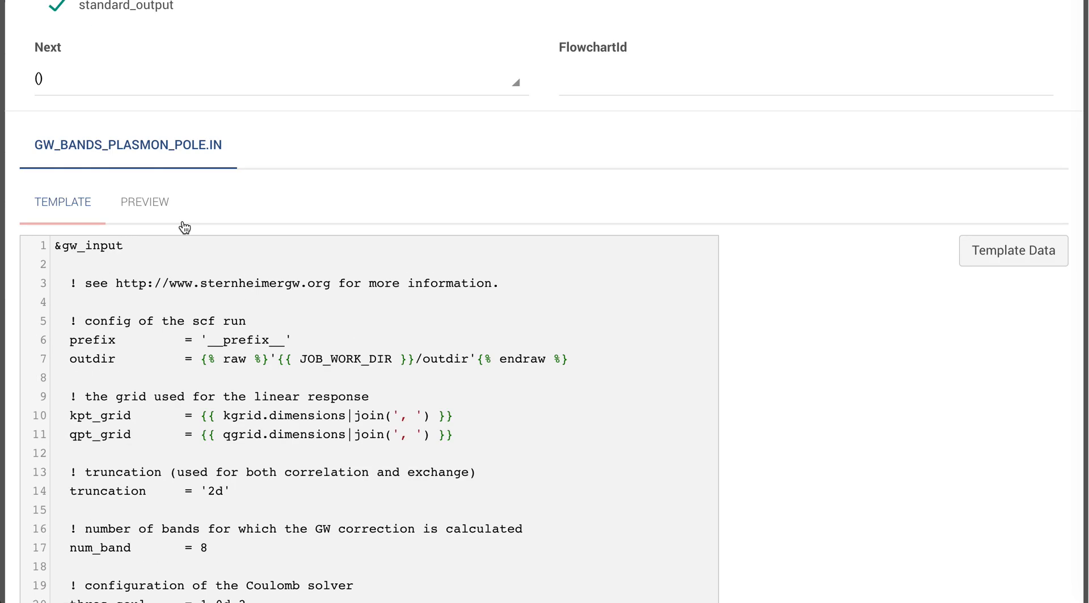
pyautogui.click(149, 203)
pyautogui.scroll(-2, 291, 282)
pyautogui.scroll(-3, 291, 284)
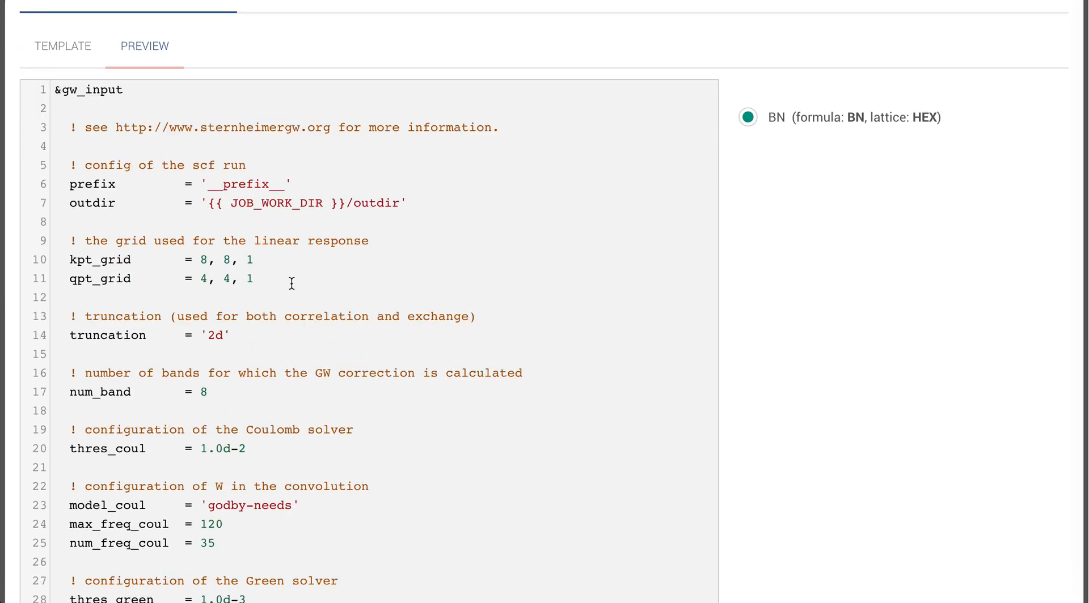
pyautogui.scroll(-1, 292, 283)
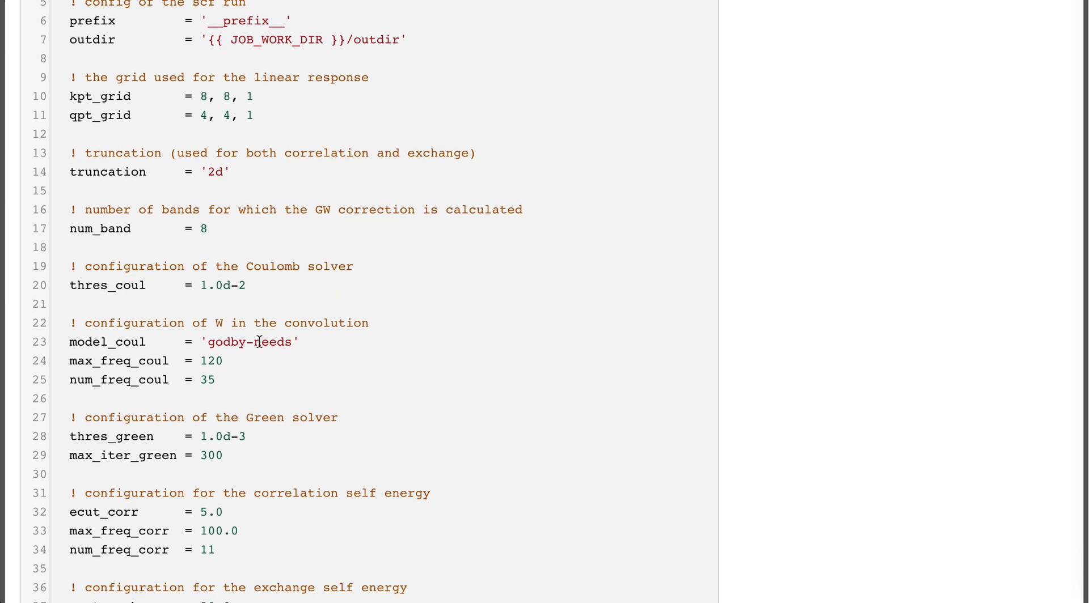
pyautogui.tripleClick(259, 341)
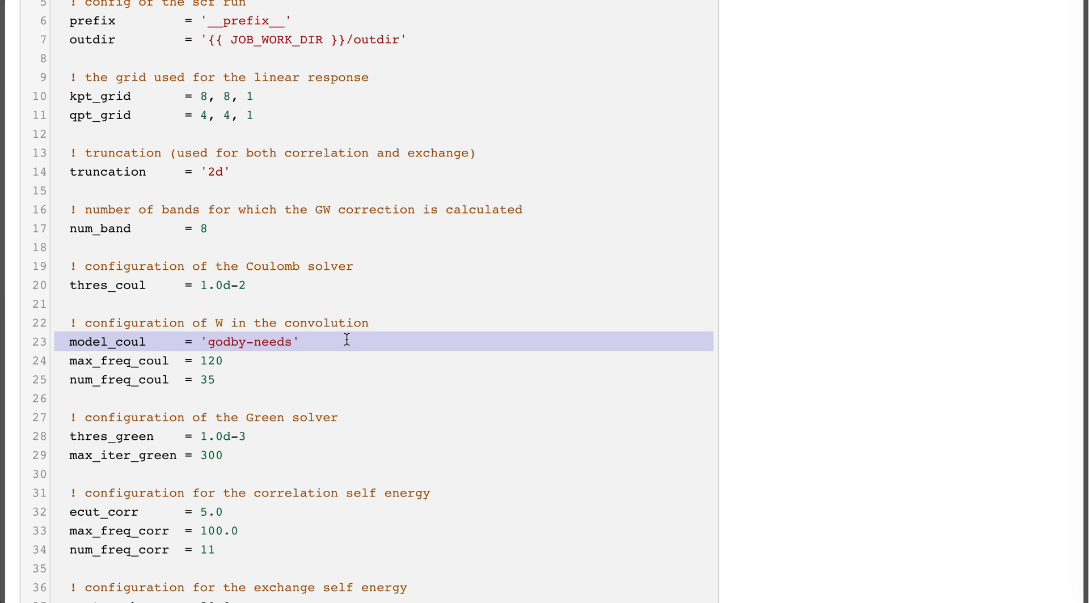
pyautogui.scroll(-5, 347, 339)
pyautogui.scroll(-5, 346, 339)
pyautogui.scroll(-7, 346, 339)
pyautogui.scroll(-1, 347, 339)
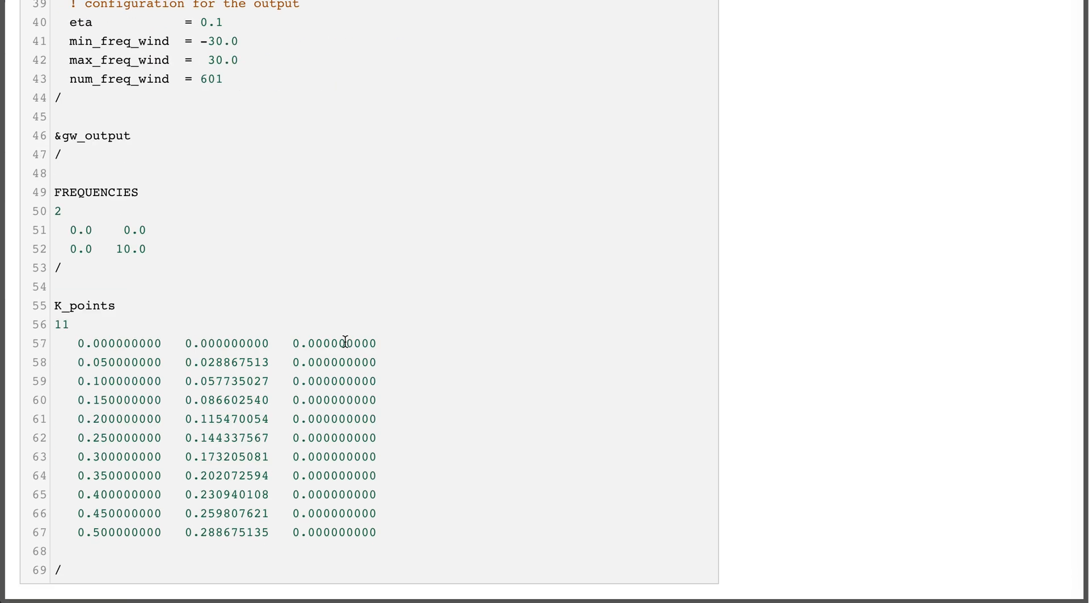
pyautogui.scroll(15, 345, 342)
pyautogui.scroll(10, 343, 343)
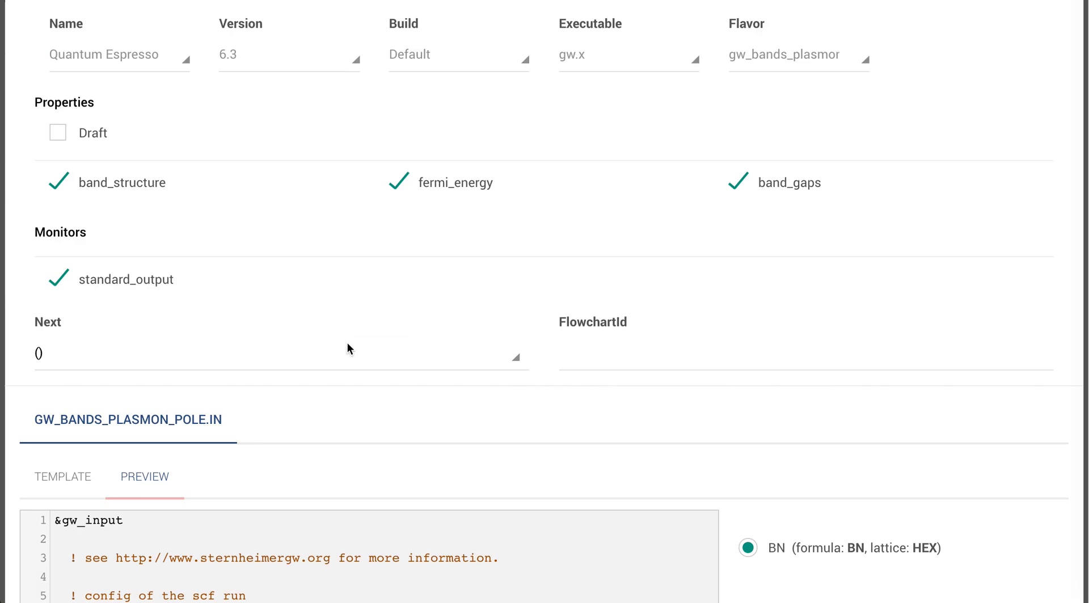
pyautogui.scroll(3, 347, 347)
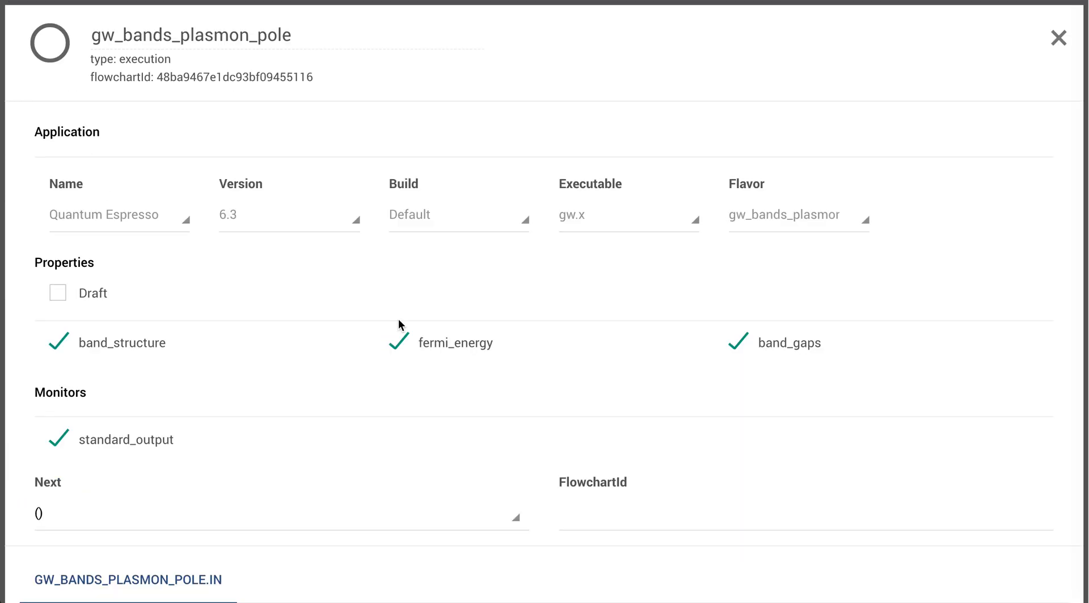
pyautogui.click(1058, 39)
# Leave the unit preview and set the job's compute queue to 8 cores ordinary regular (OR8) with 8 cores.
pyautogui.scroll(10, 839, 204)
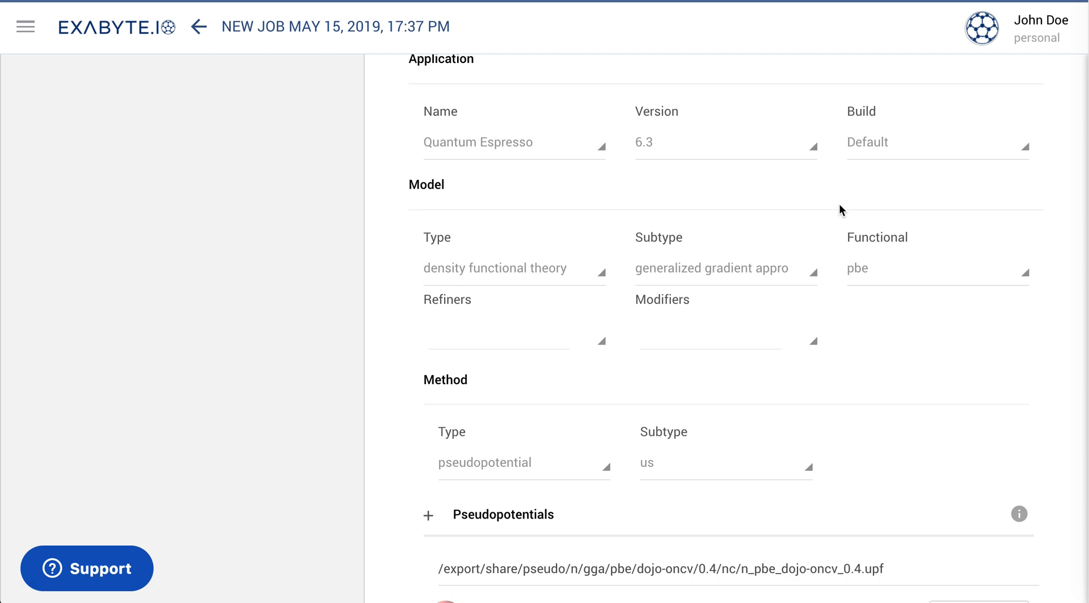
pyautogui.scroll(2, 839, 203)
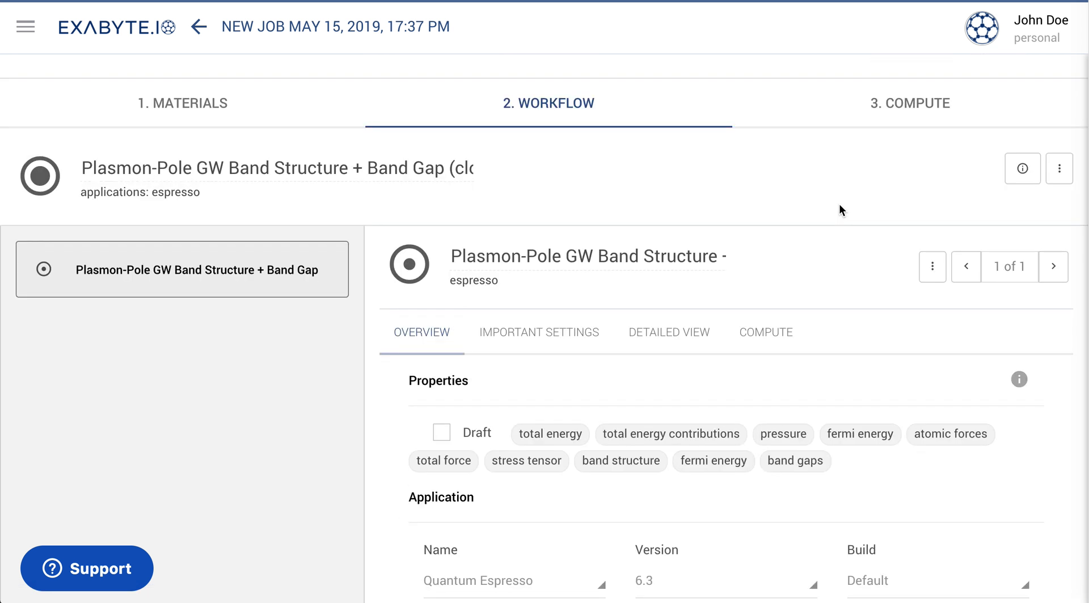
pyautogui.click(901, 123)
pyautogui.scroll(-1, 365, 365)
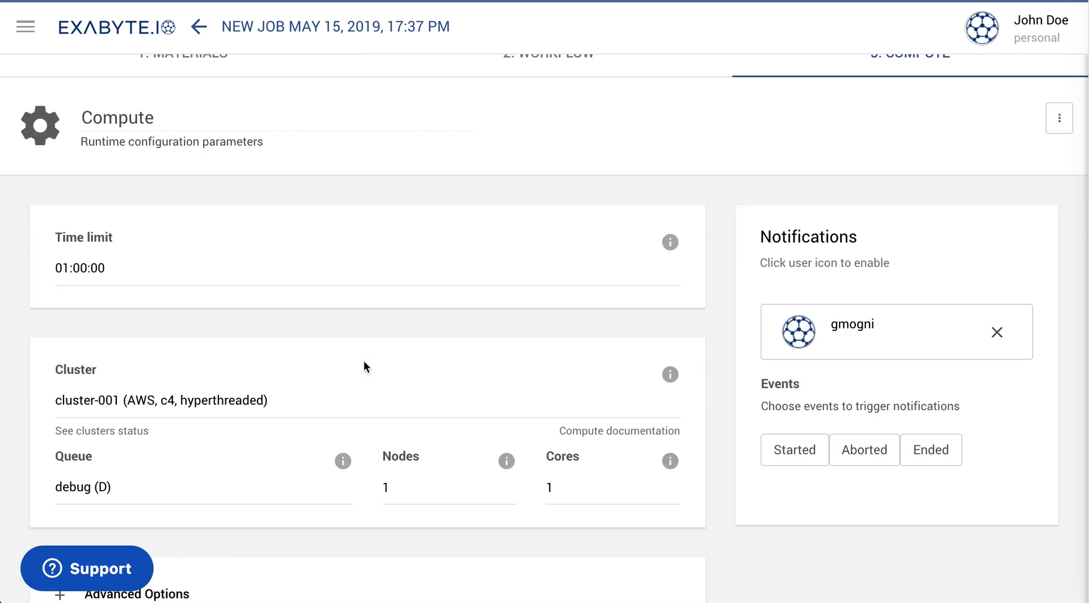
pyautogui.click(231, 481)
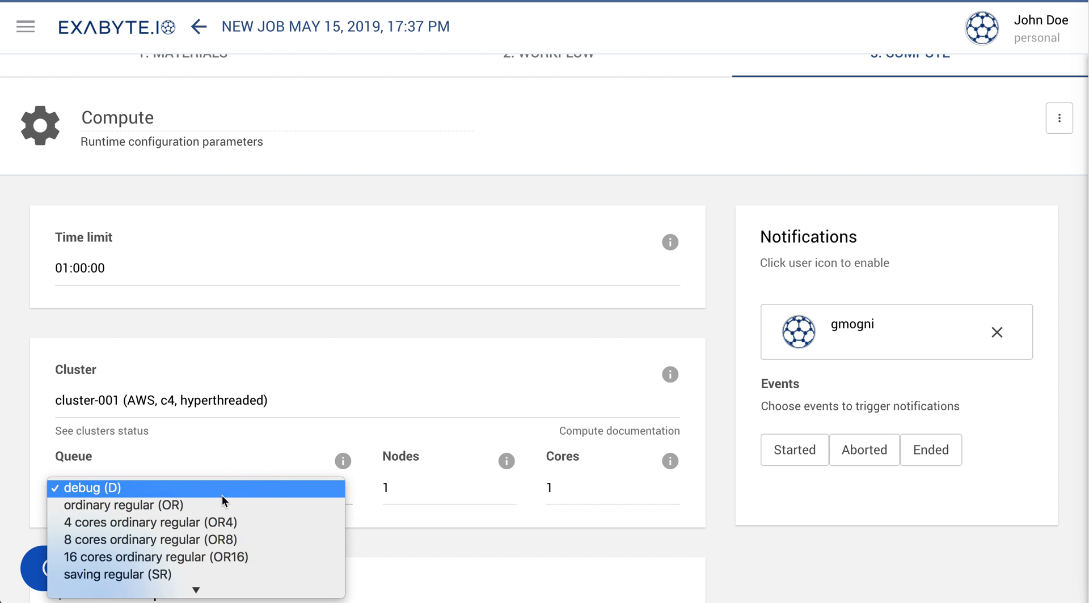
pyautogui.click(215, 539)
pyautogui.click(579, 486)
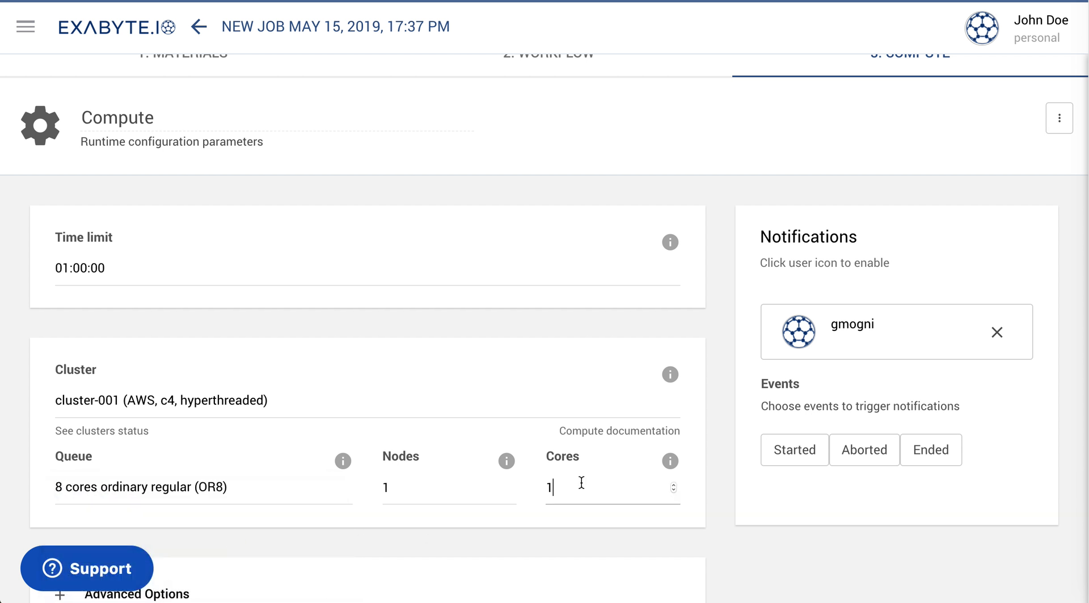
pyautogui.press('BackSpace')
pyautogui.write('8')
pyautogui.click(479, 524)
# Expand the advanced compute options and set the number of k-point pools to 8.
pyautogui.scroll(-5, 476, 526)
pyautogui.click(190, 425)
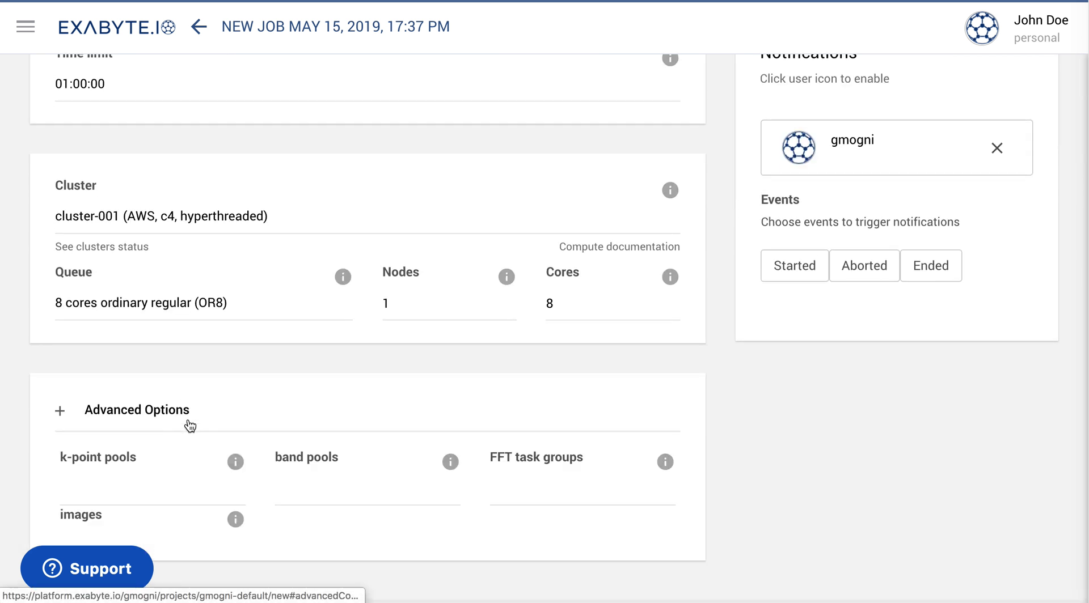
pyautogui.scroll(-1, 188, 424)
pyautogui.click(175, 443)
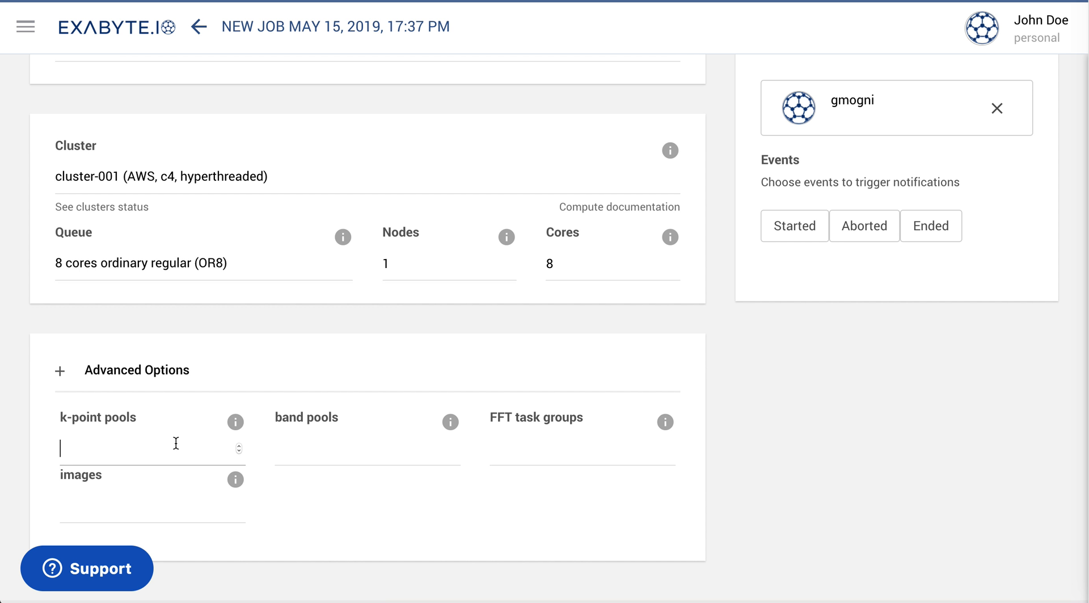
pyautogui.write('8')
pyautogui.click(257, 328)
# Set the job's time limit to 02:00:00.
pyautogui.scroll(2, 257, 326)
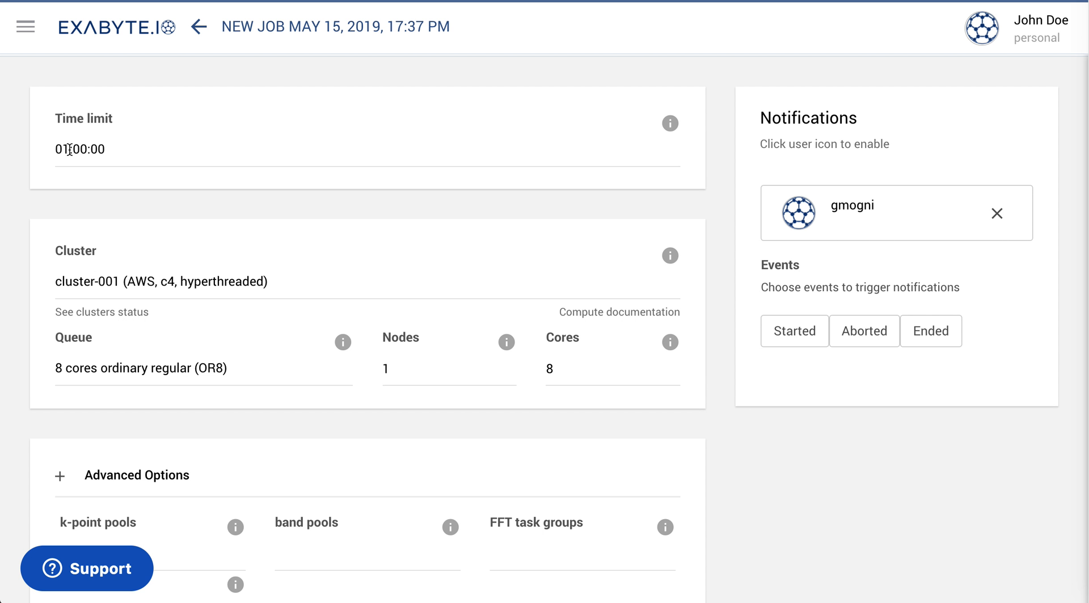
pyautogui.press('BackSpace')
pyautogui.write('2')
pyautogui.click(252, 215)
# Rename the job as "BN GW Plasmon Pole Bandstructure Calculation".
pyautogui.scroll(5, 238, 203)
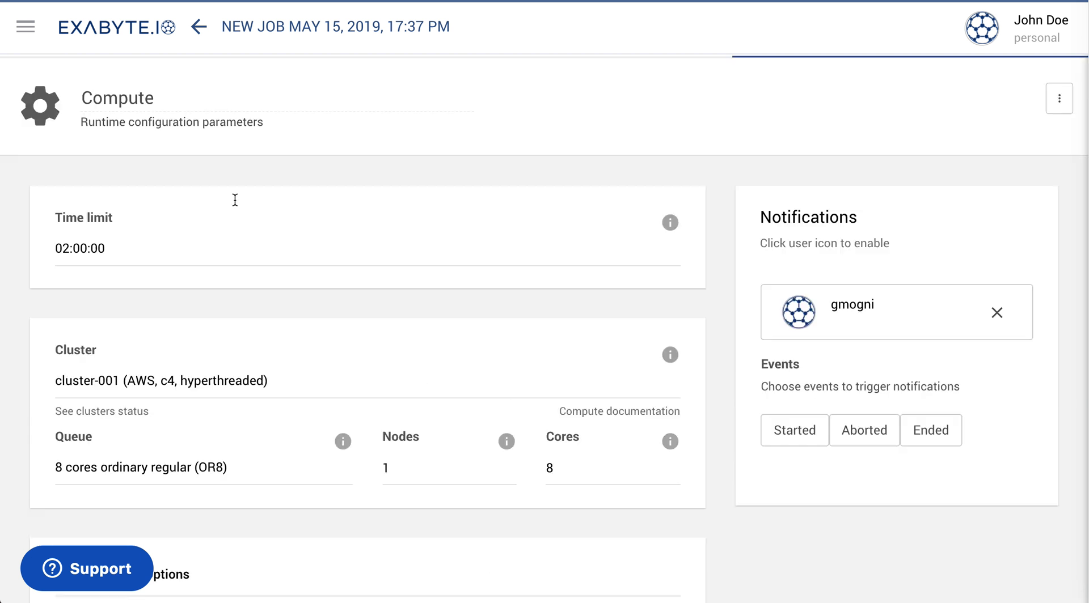
pyautogui.click(233, 95)
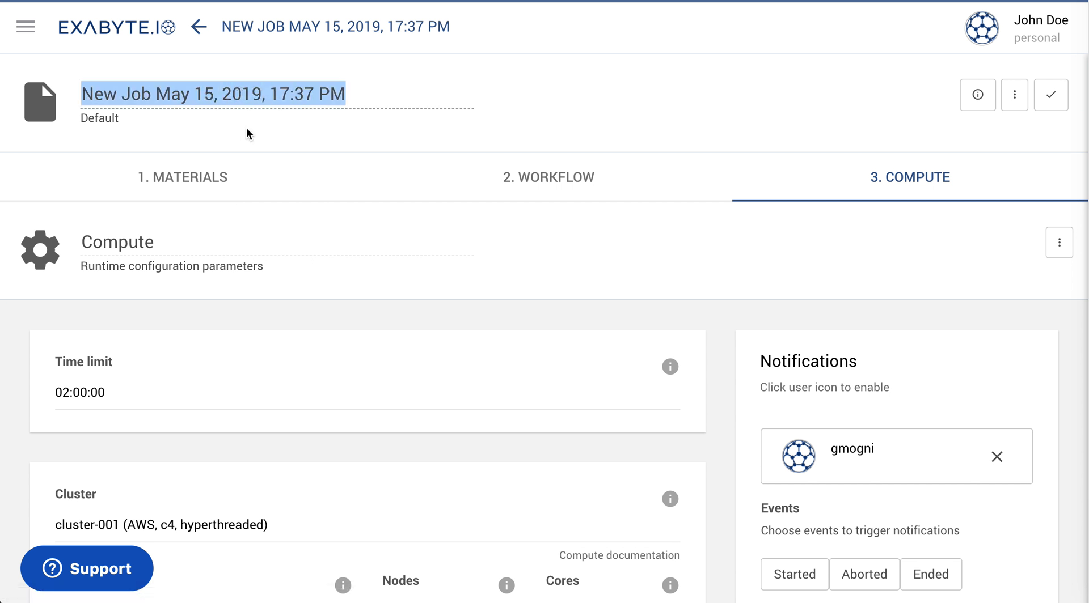
pyautogui.write('BN GW')
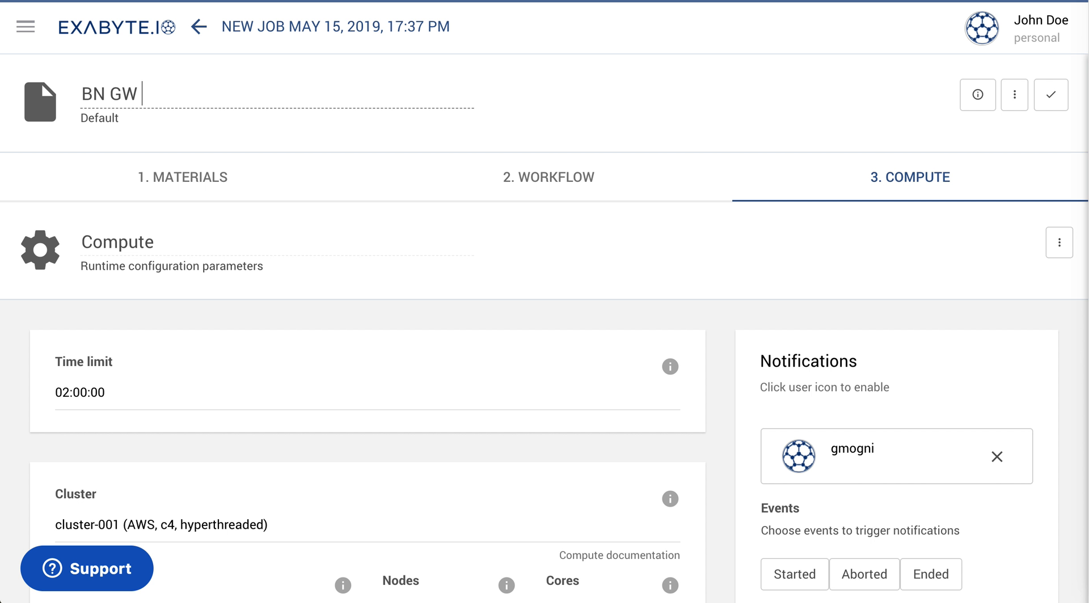
pyautogui.write(' Plasmon Pol')
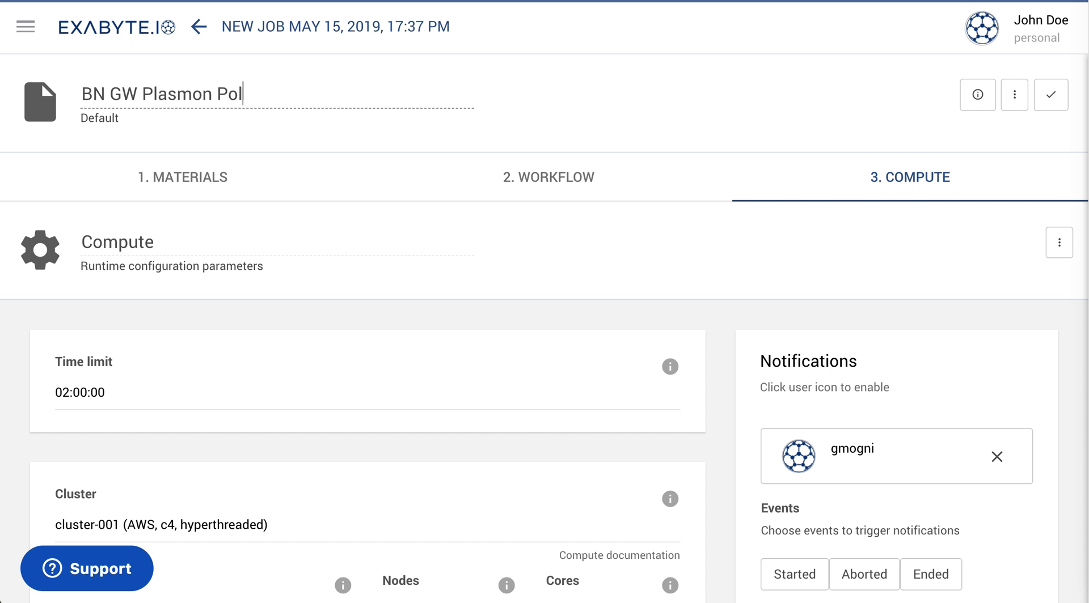
pyautogui.write('e Bandstructure Calculation')
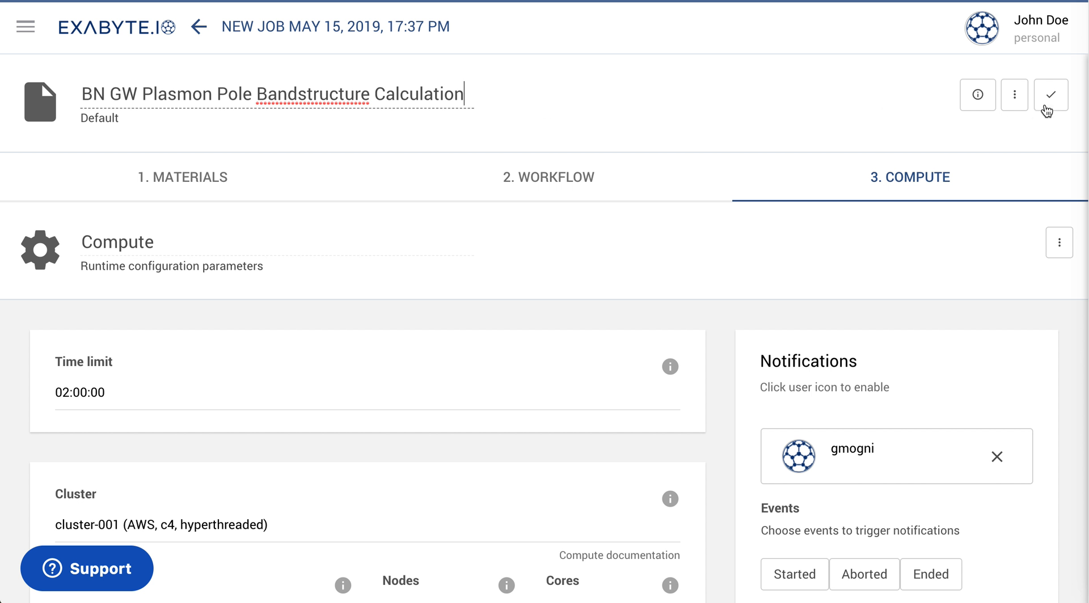
# Save the configured job and run it from the project's job list.
pyautogui.click(1051, 99)
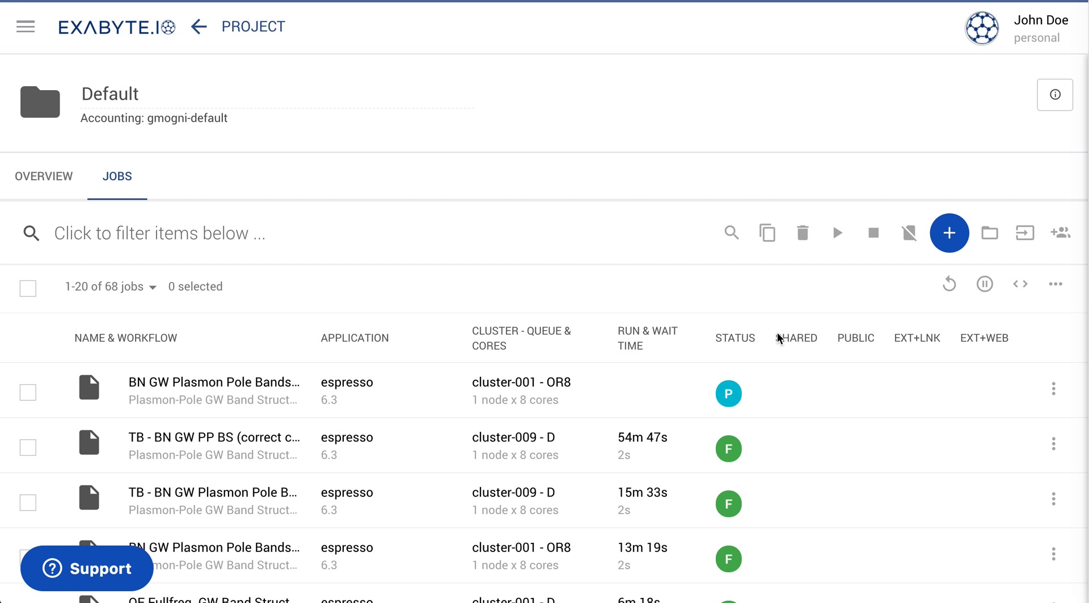
pyautogui.click(28, 393)
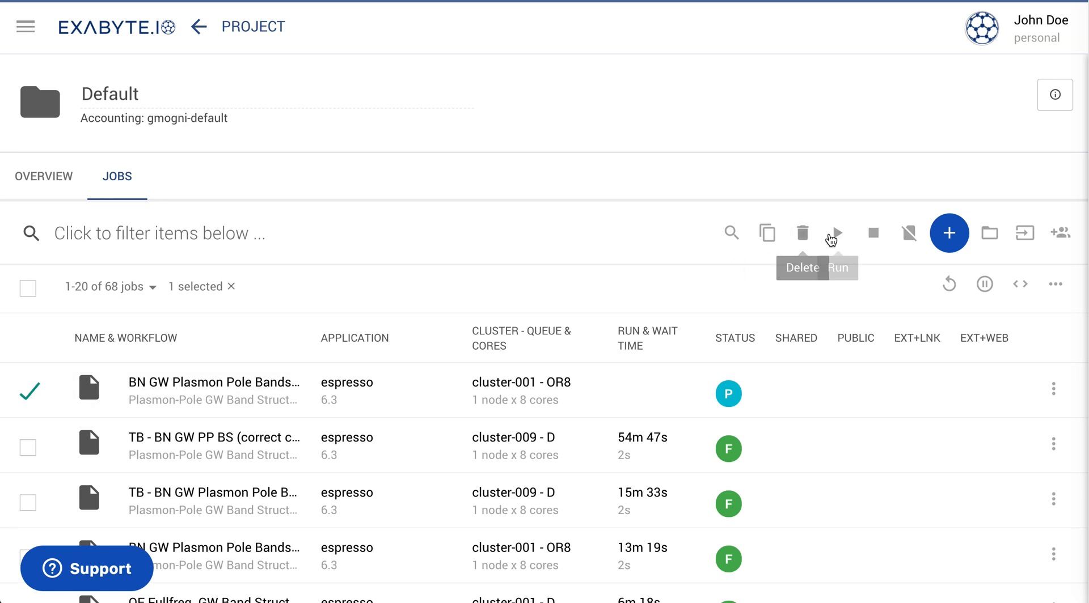
pyautogui.click(837, 232)
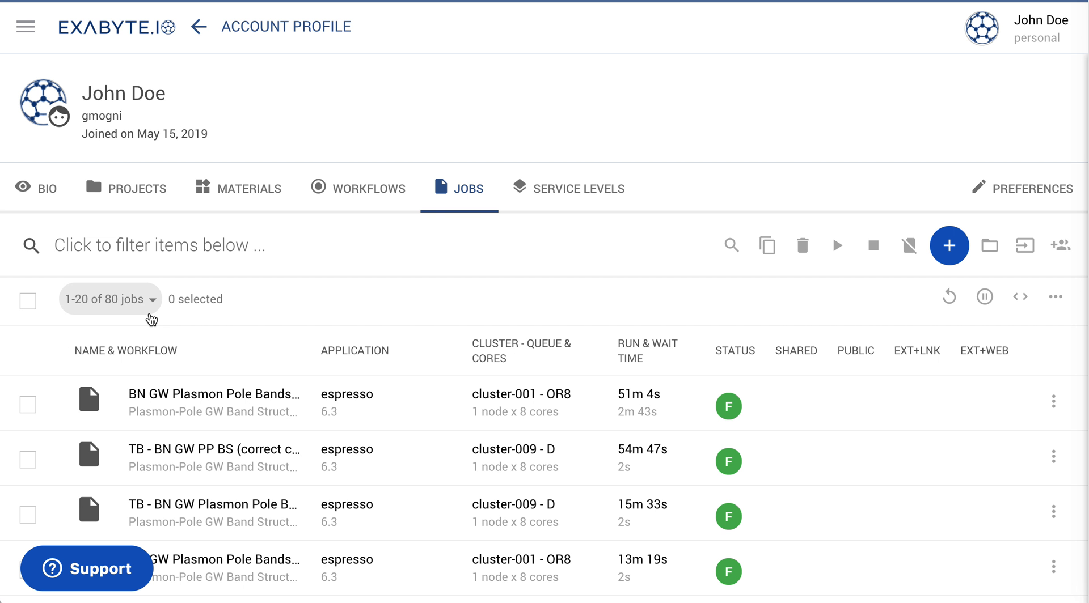
# Open the finished BN GW Plasmon Pole job and examine its results, including the energies, electronic band structure plot and indirect band gap.
pyautogui.click(182, 399)
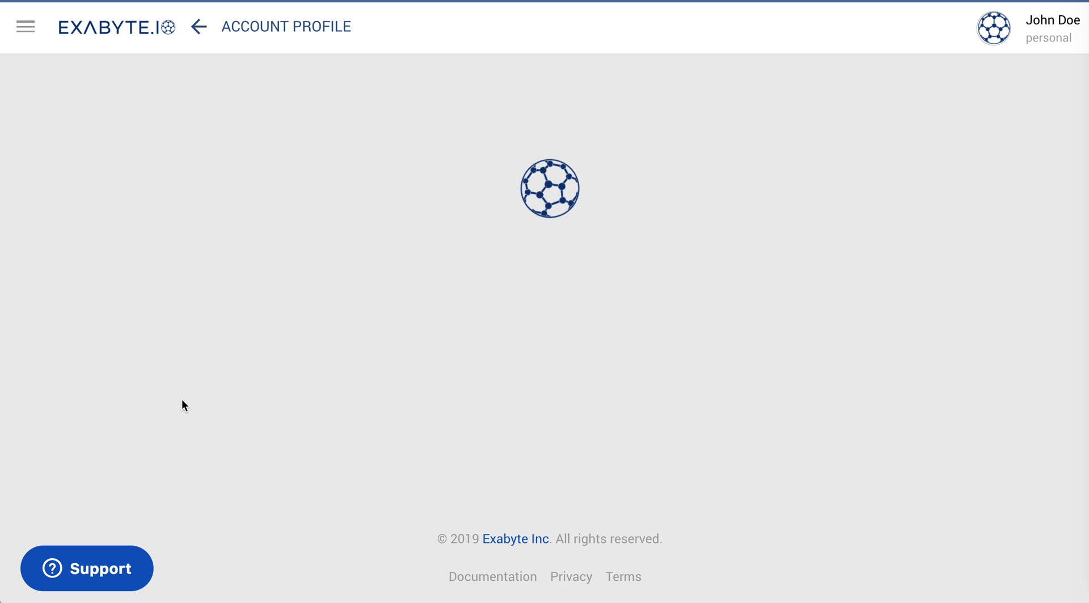
pyautogui.scroll(-3, 380, 322)
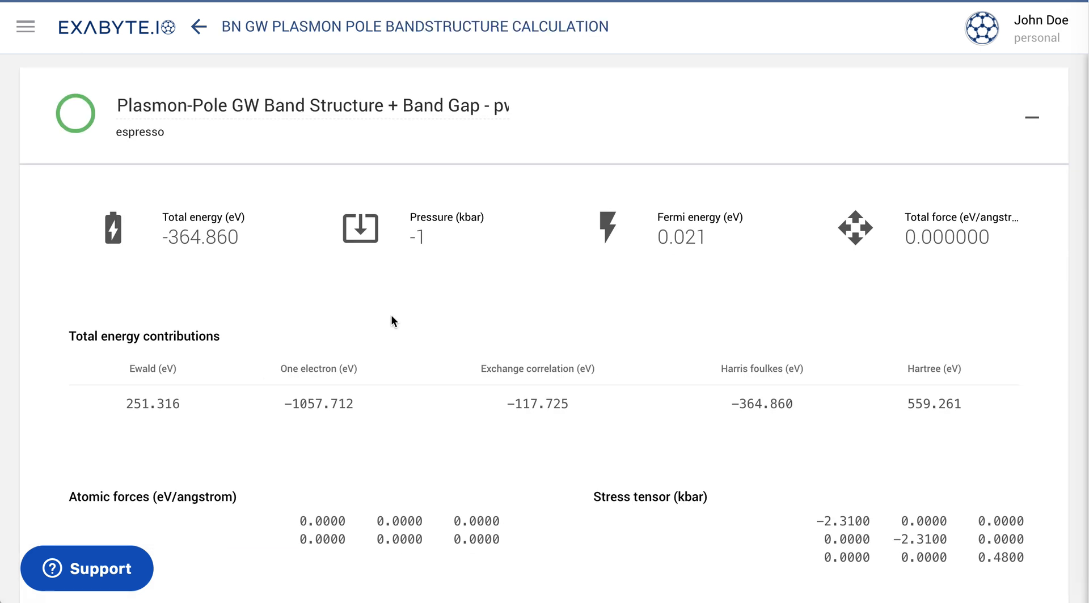
pyautogui.scroll(-2, 391, 321)
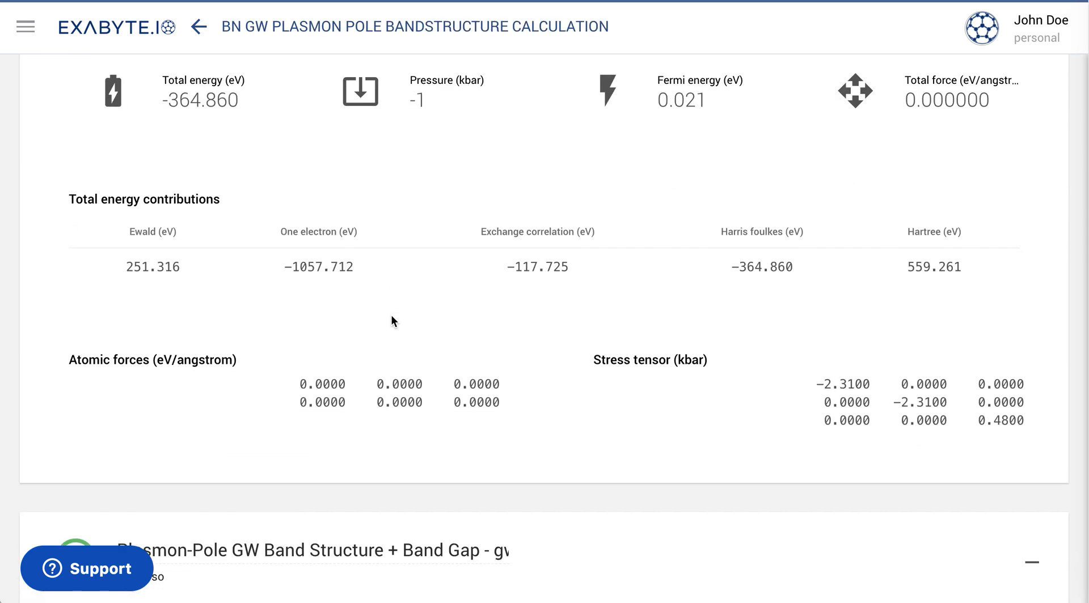
pyautogui.scroll(-5, 392, 321)
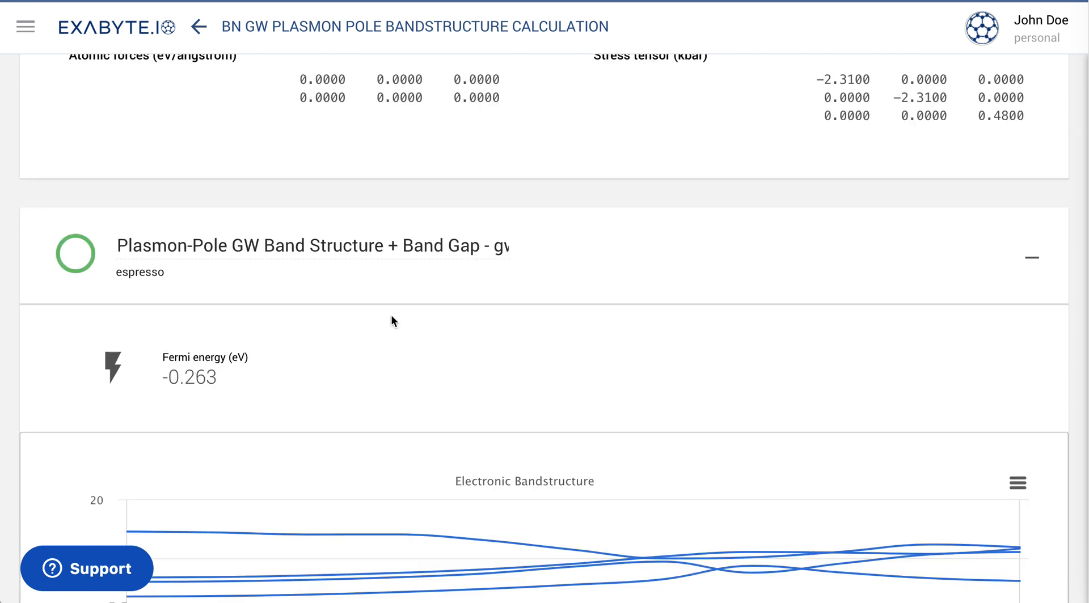
pyautogui.scroll(-3, 391, 321)
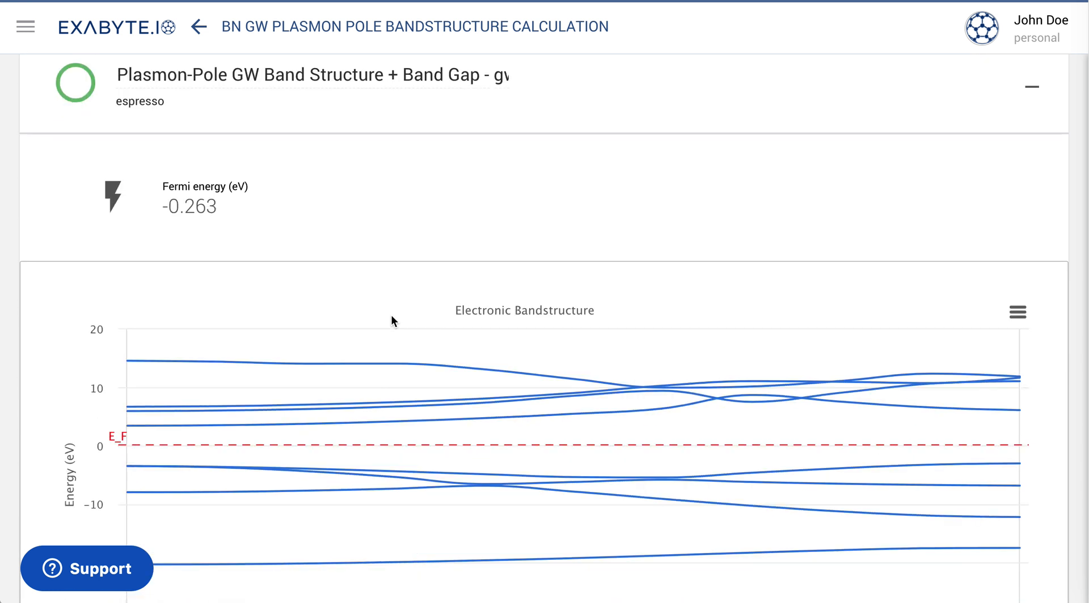
pyautogui.scroll(-4, 391, 316)
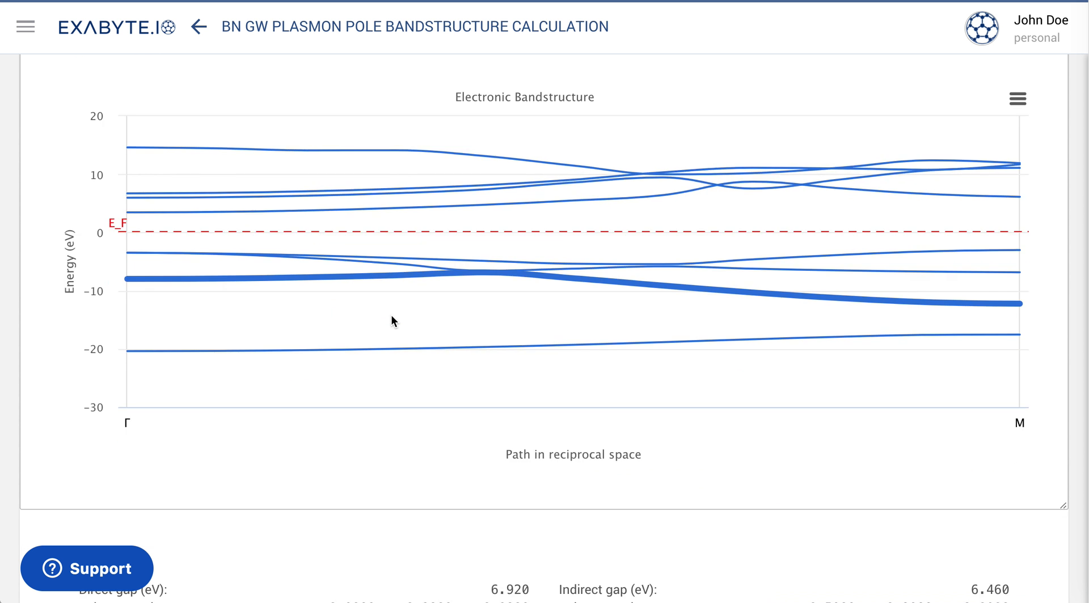
pyautogui.scroll(-3, 391, 320)
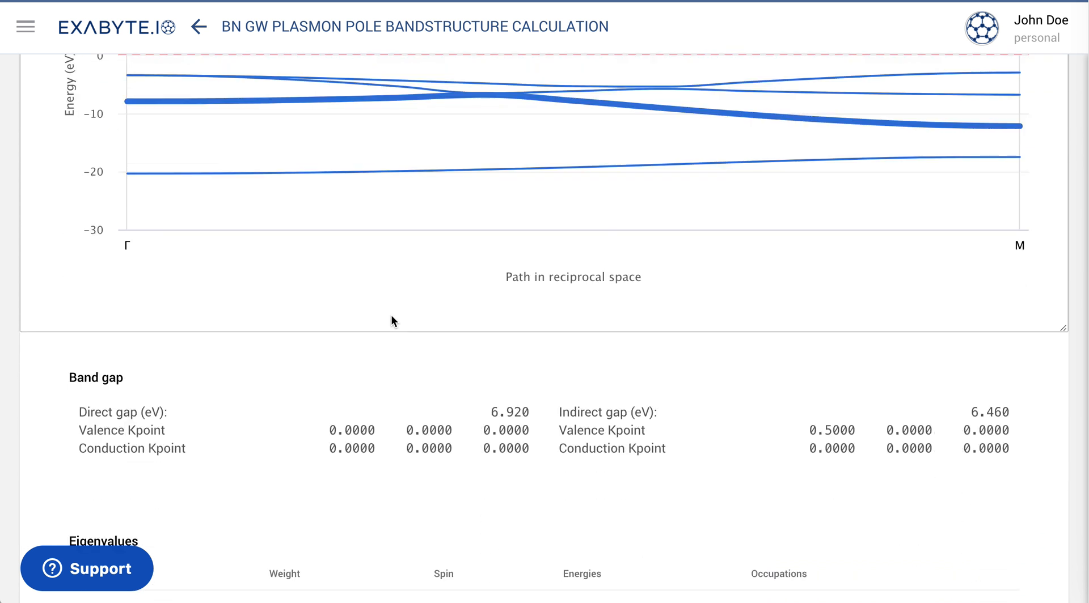
pyautogui.moveTo(559, 412); pyautogui.dragTo(1010, 413)
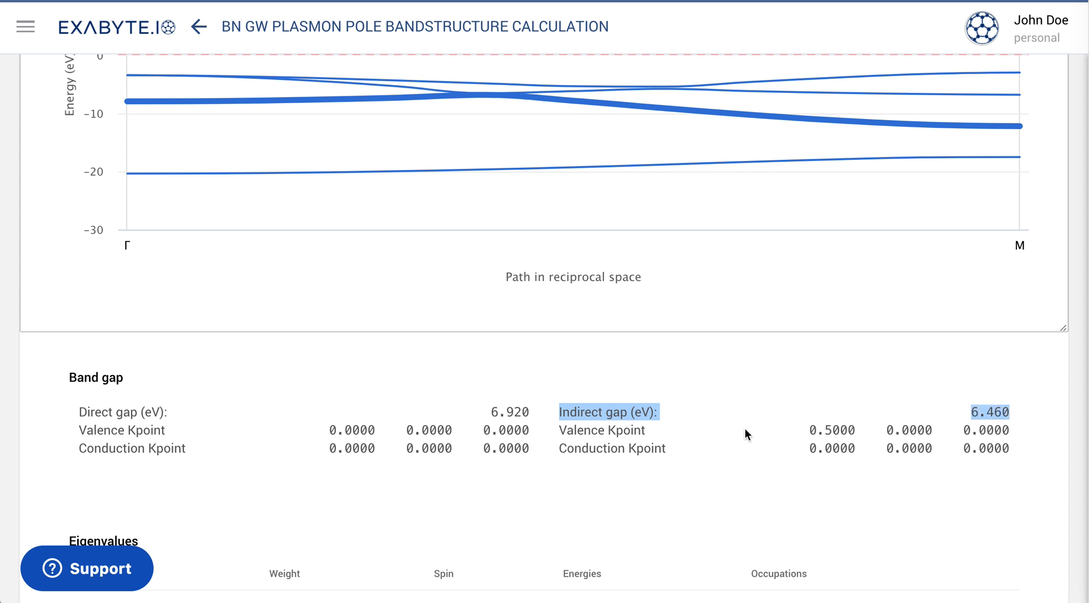
pyautogui.scroll(4, 744, 429)
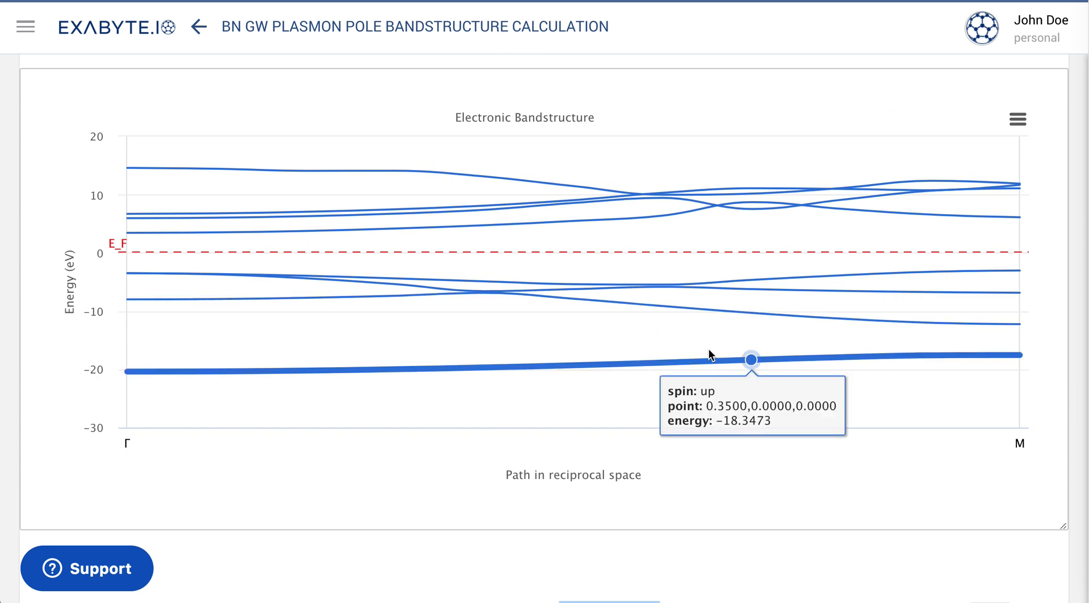
pyautogui.moveTo(695, 301)
pyautogui.scroll(15, 694, 298)
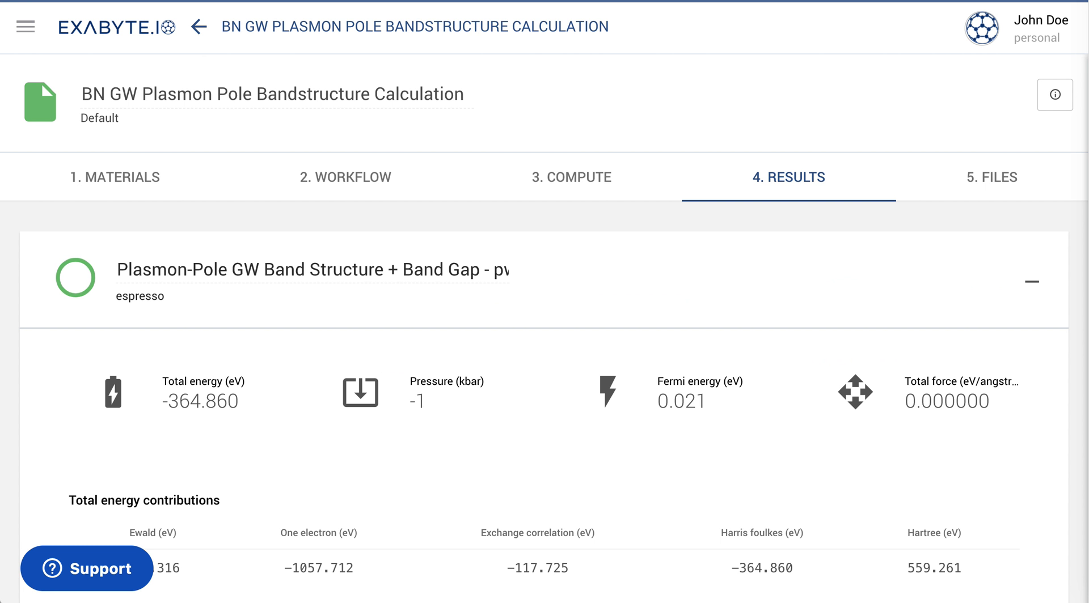